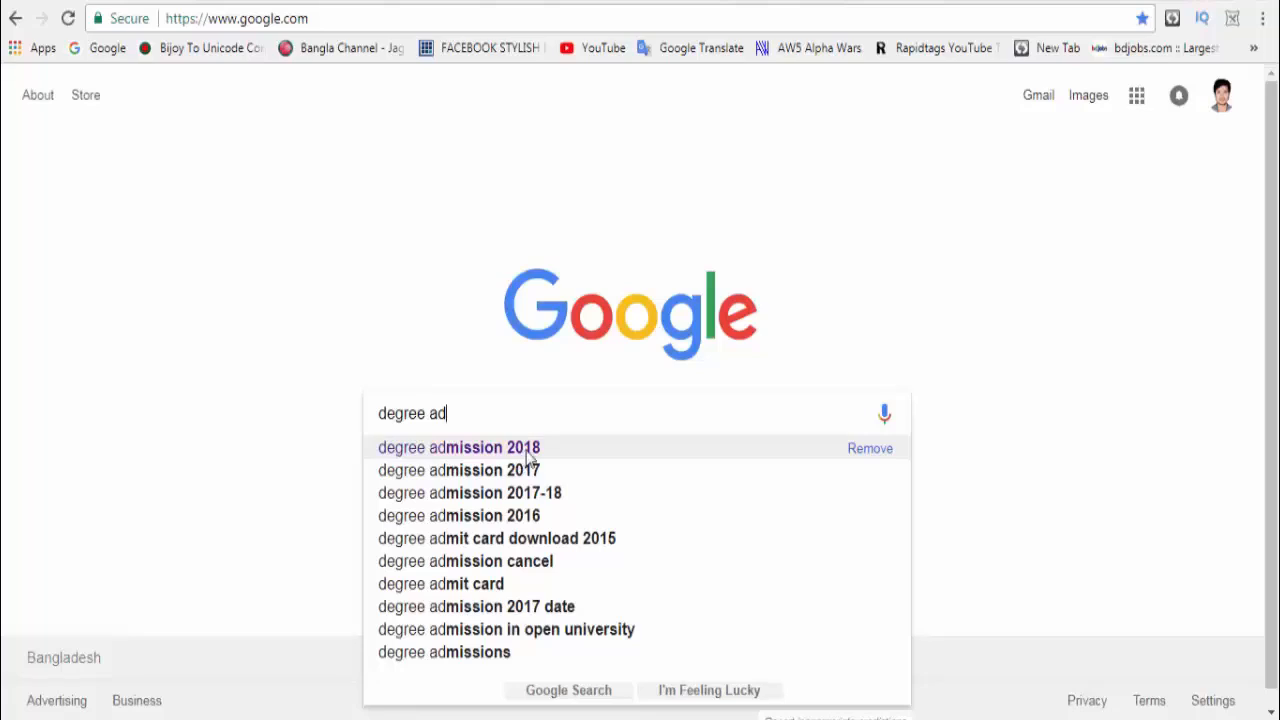
Step: Search Google for 'degree admission 2018' and open the NU Admission Home site
{"action": "left_click", "coordinate": [527, 454]}
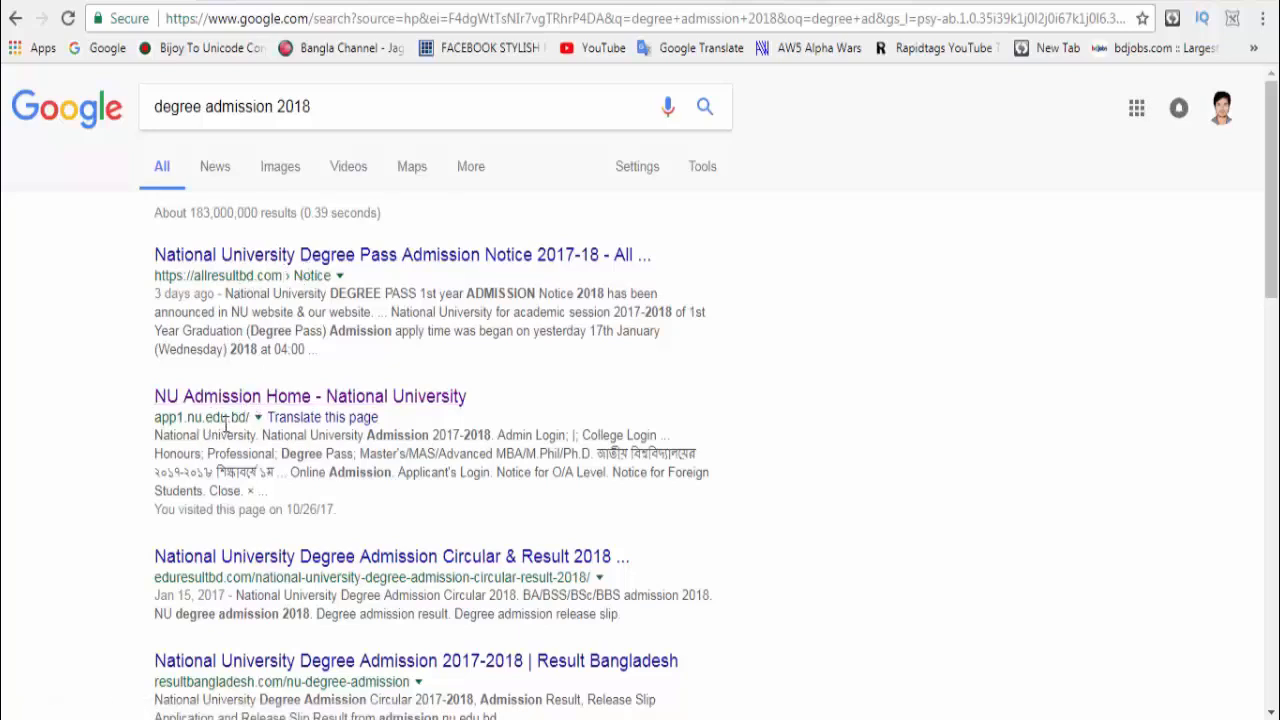
{"action": "left_click", "coordinate": [255, 400]}
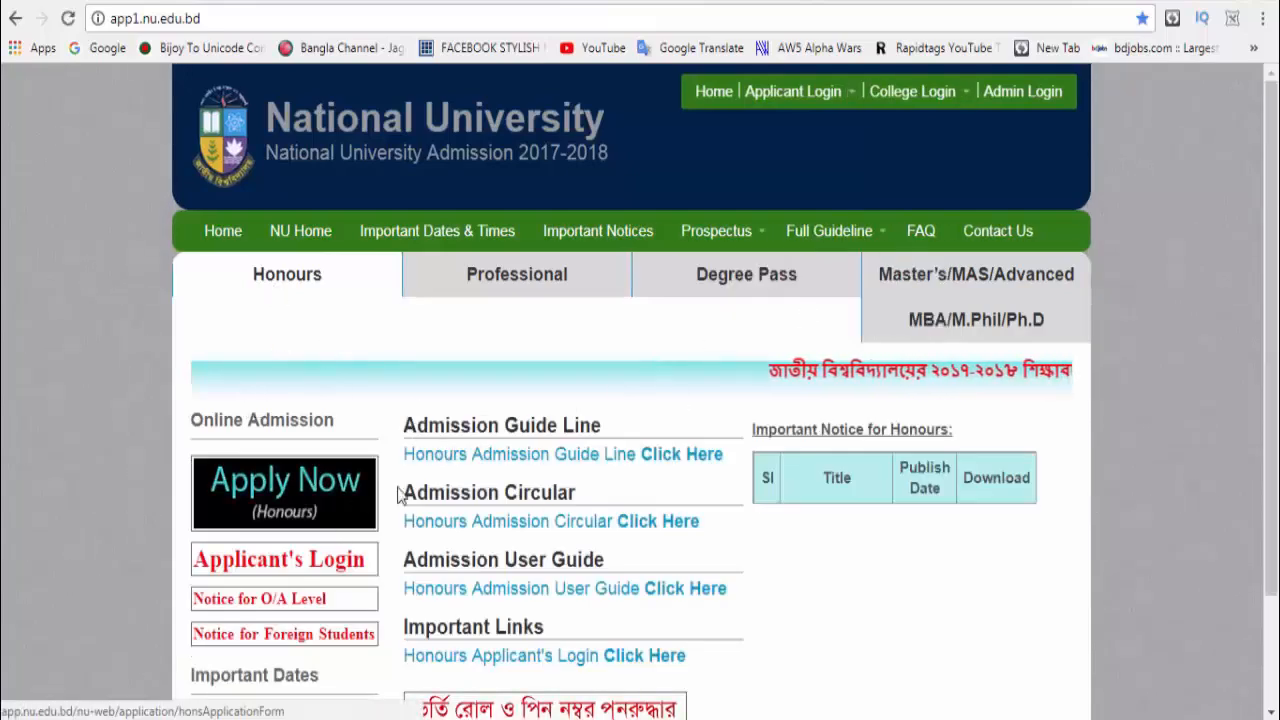
Step: Look over the Degree Pass and Masters sections, then start the Degree Pass online application
{"action": "left_click", "coordinate": [788, 278]}
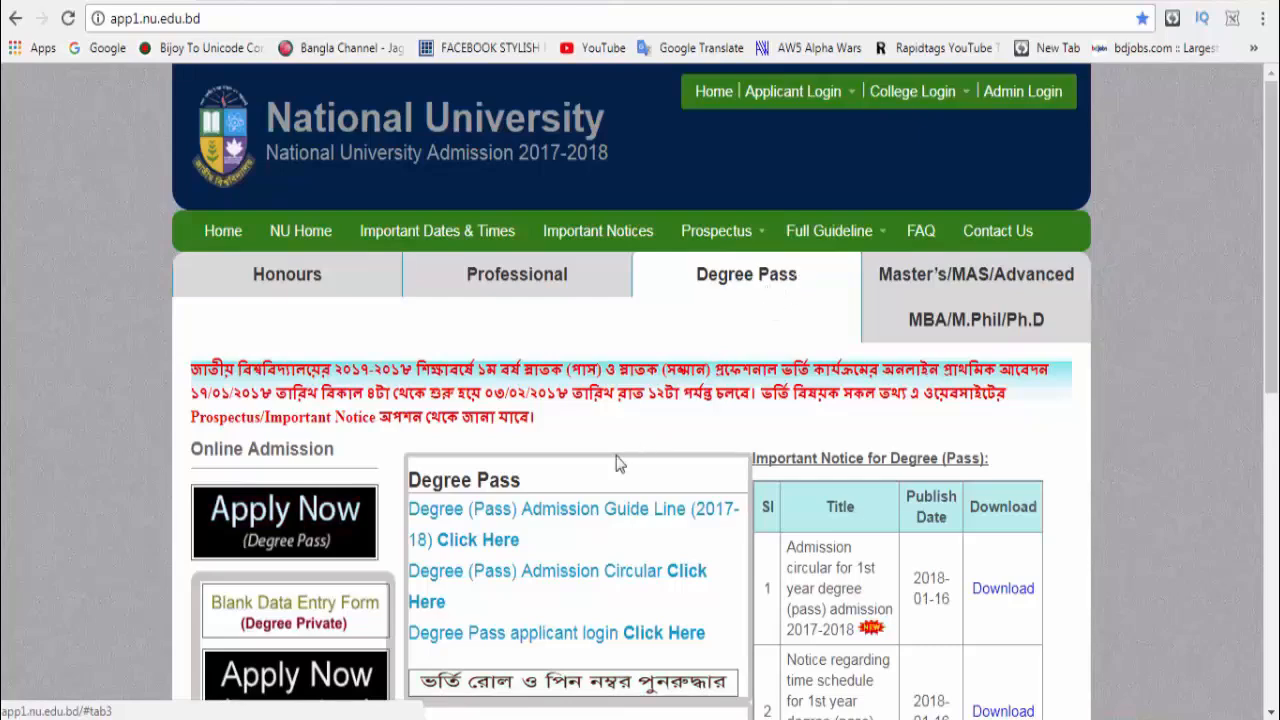
{"action": "scroll", "coordinate": [378, 520], "scroll_direction": "down", "scroll_amount": 1}
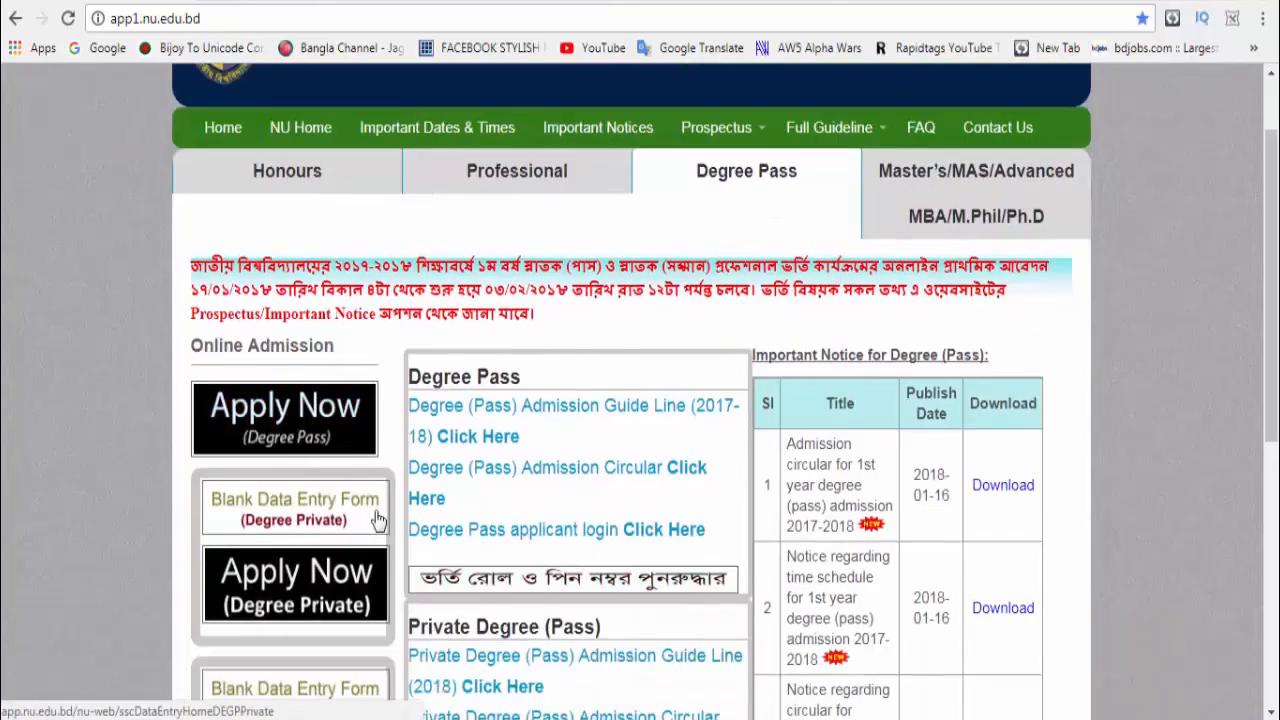
{"action": "left_click", "coordinate": [955, 205]}
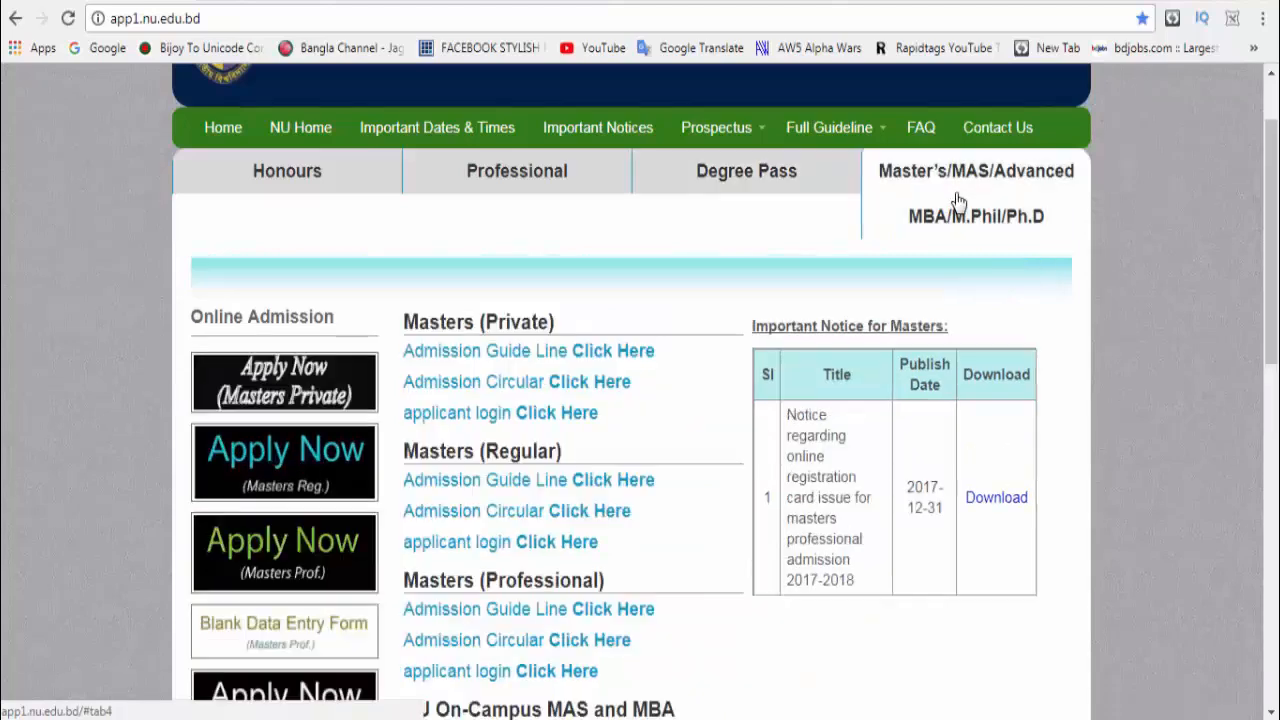
{"action": "left_click", "coordinate": [745, 176]}
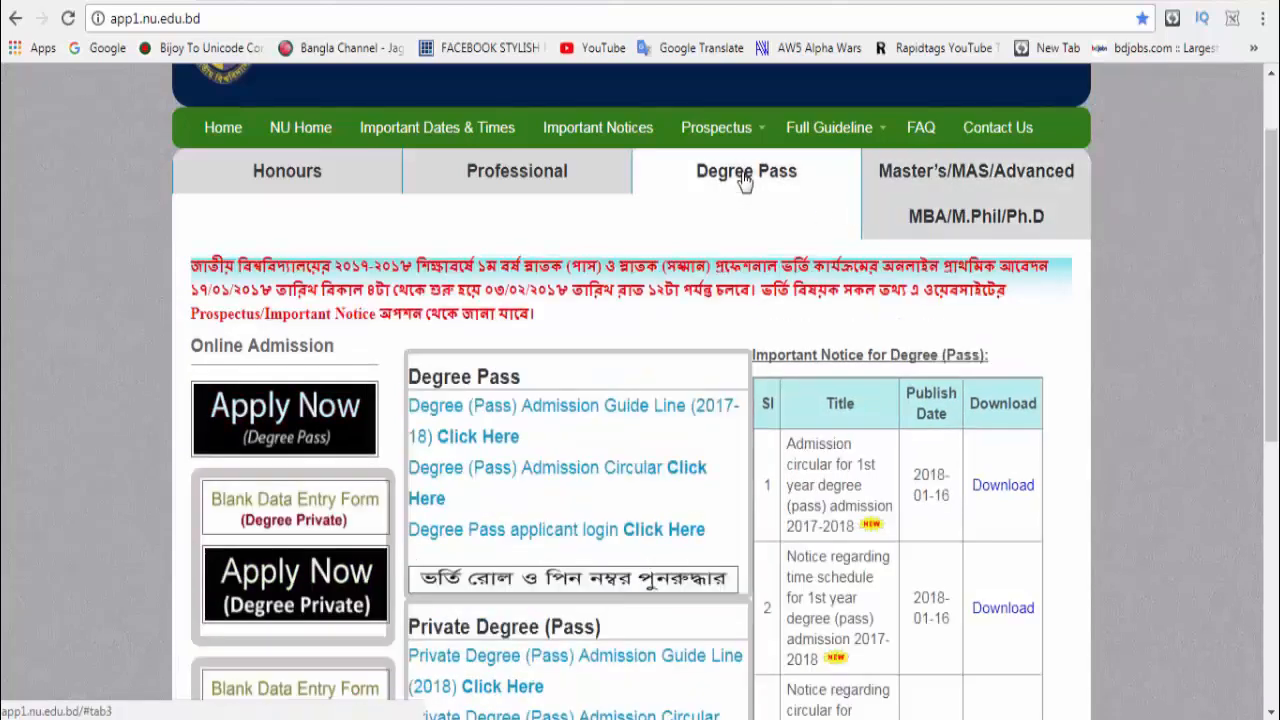
{"action": "scroll", "coordinate": [675, 427], "scroll_direction": "down", "scroll_amount": 1}
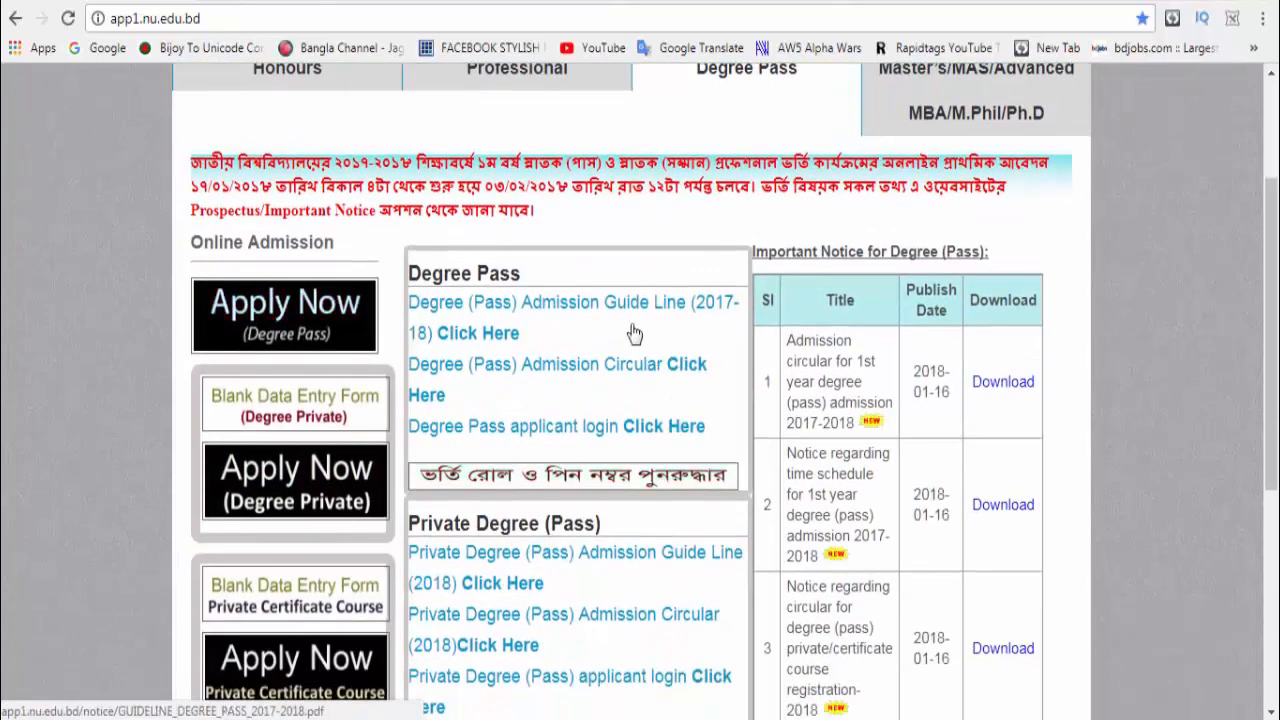
{"action": "scroll", "coordinate": [424, 450], "scroll_direction": "up", "scroll_amount": 1}
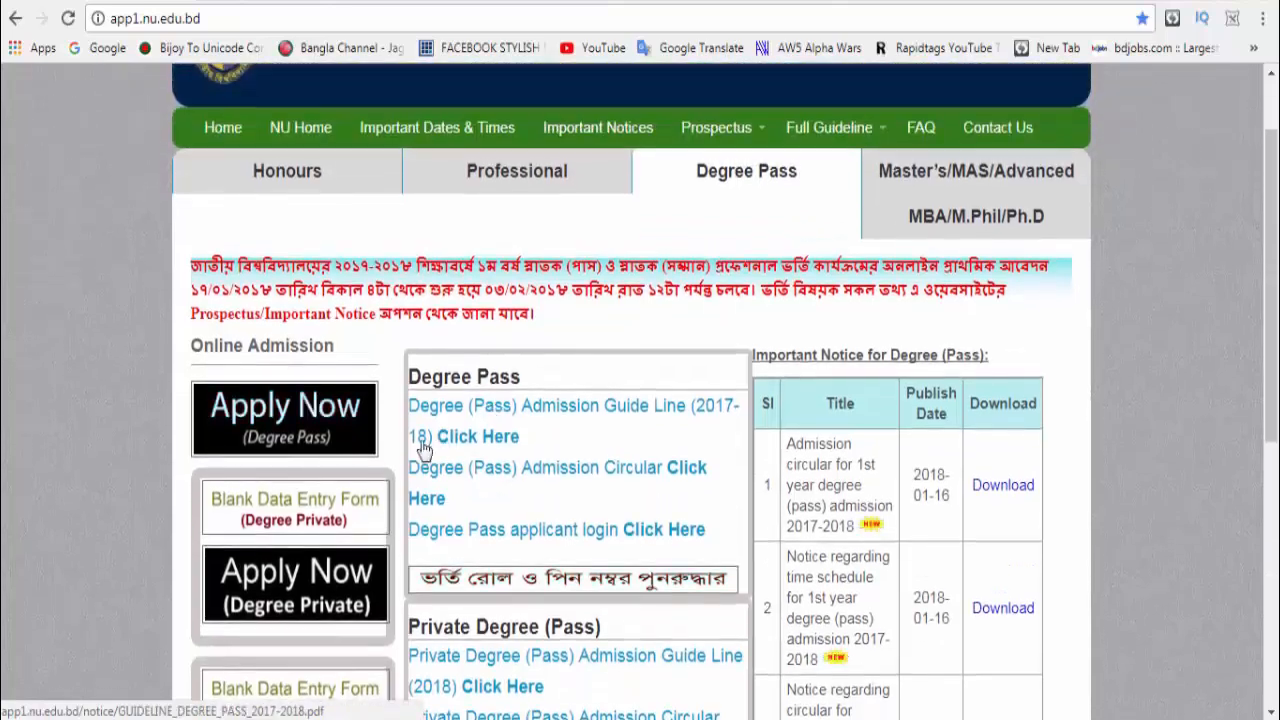
{"action": "left_click", "coordinate": [309, 435]}
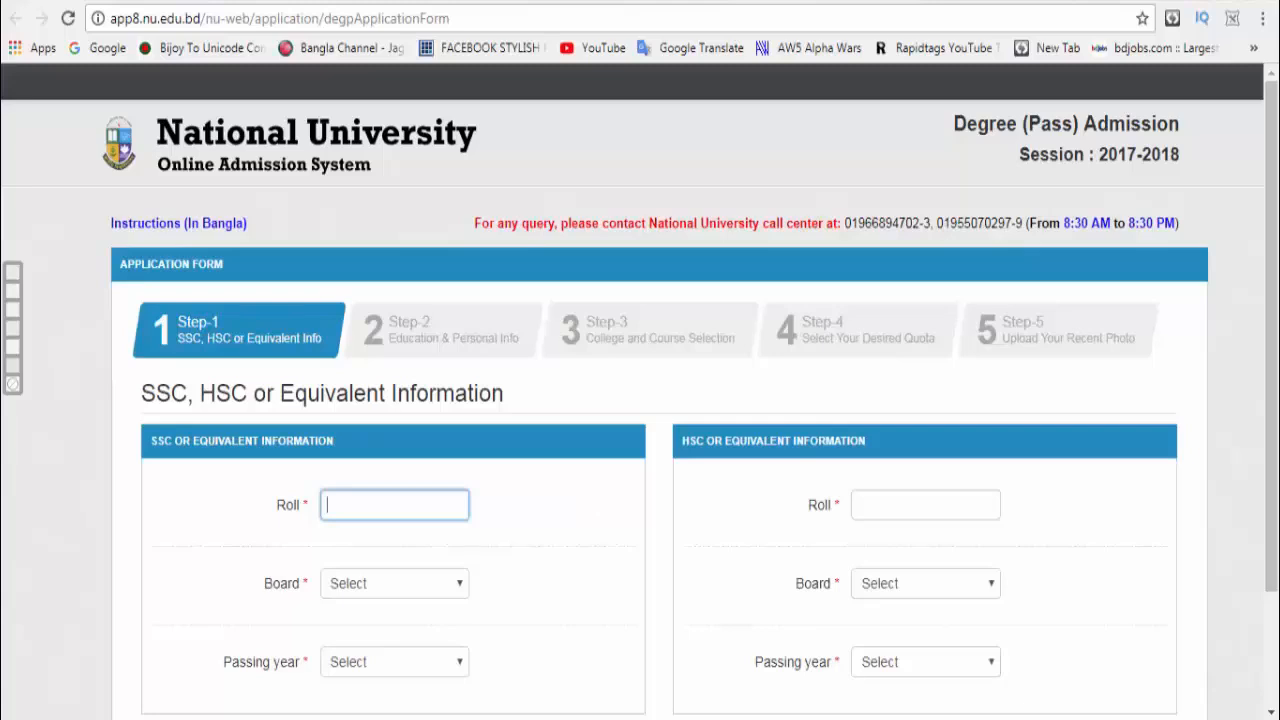
Step: Enter the SSC roll number, with board Comilla and passing year 2013
{"action": "type", "text": "25"}
{"action": "left_click", "coordinate": [462, 590]}
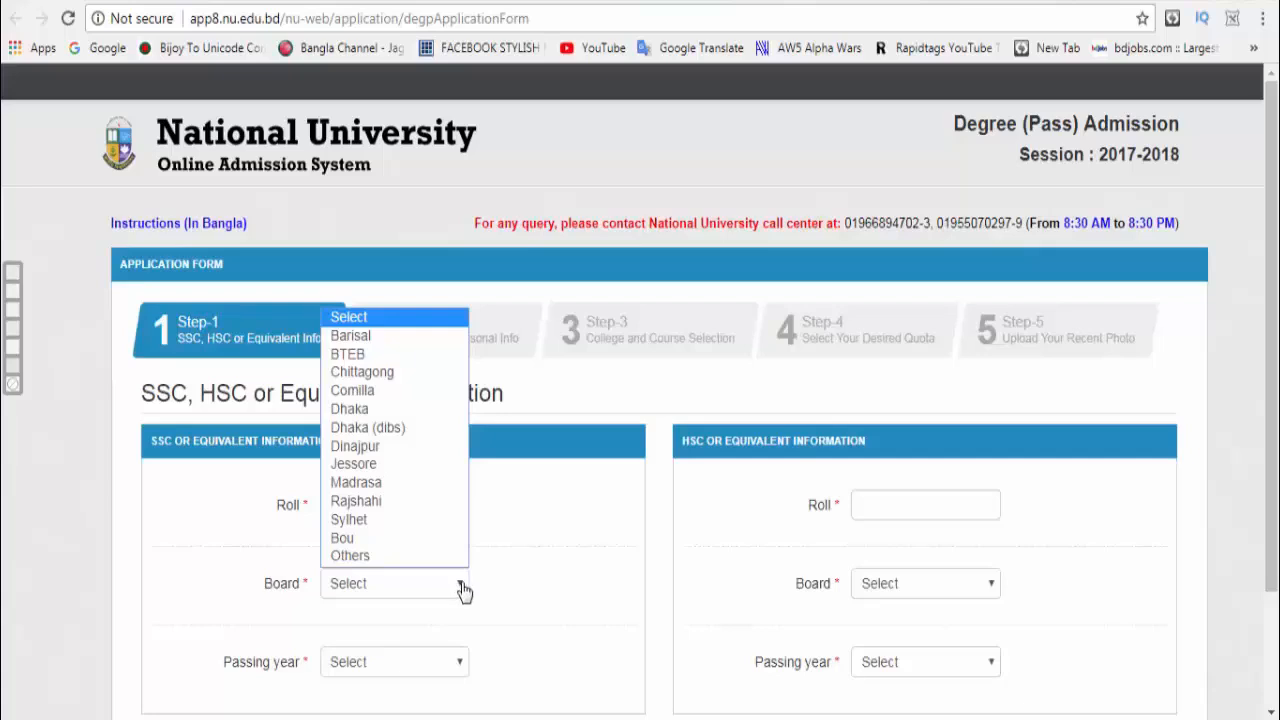
{"action": "left_click", "coordinate": [390, 390]}
{"action": "scroll", "coordinate": [456, 644], "scroll_direction": "down", "scroll_amount": 1}
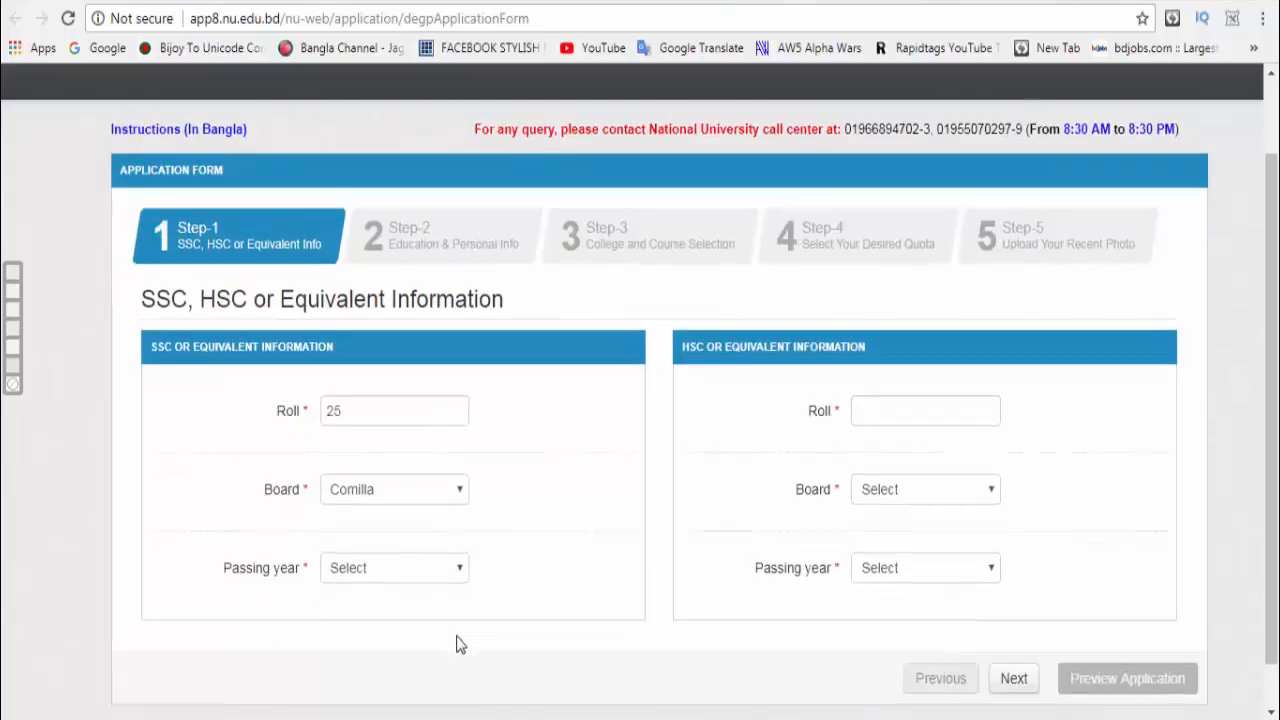
{"action": "left_click", "coordinate": [452, 562]}
{"action": "left_click", "coordinate": [390, 601]}
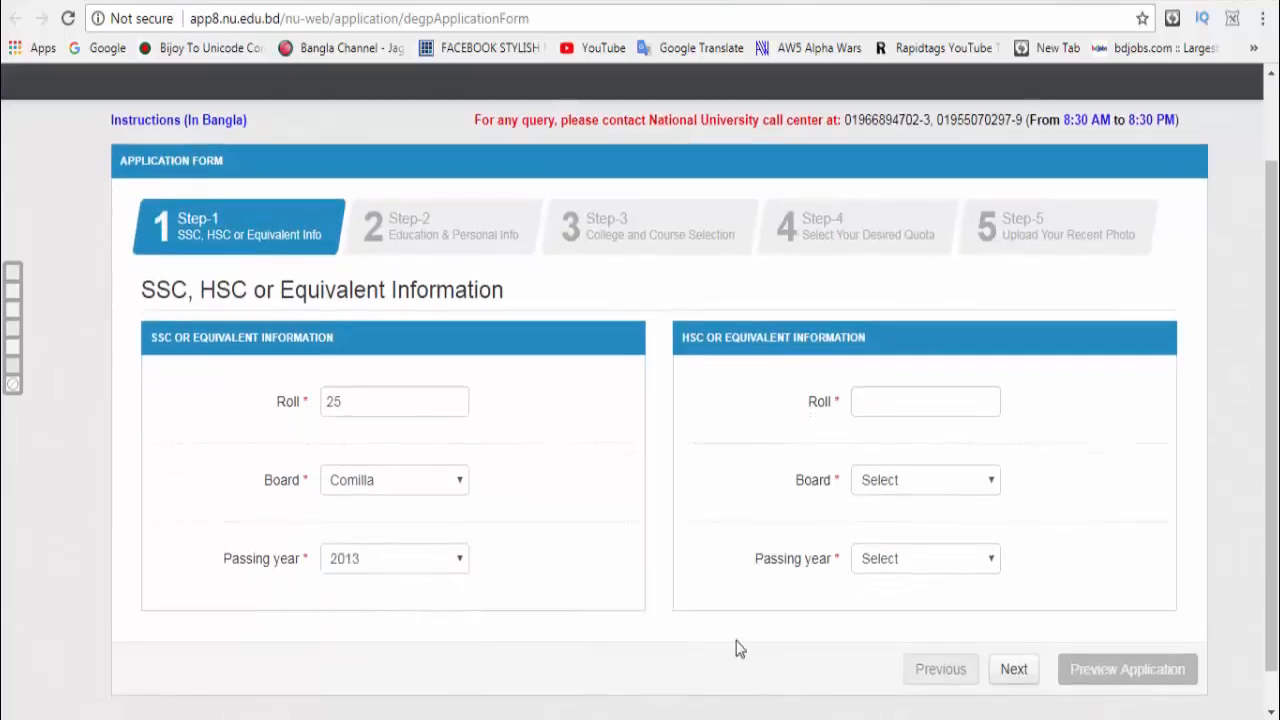
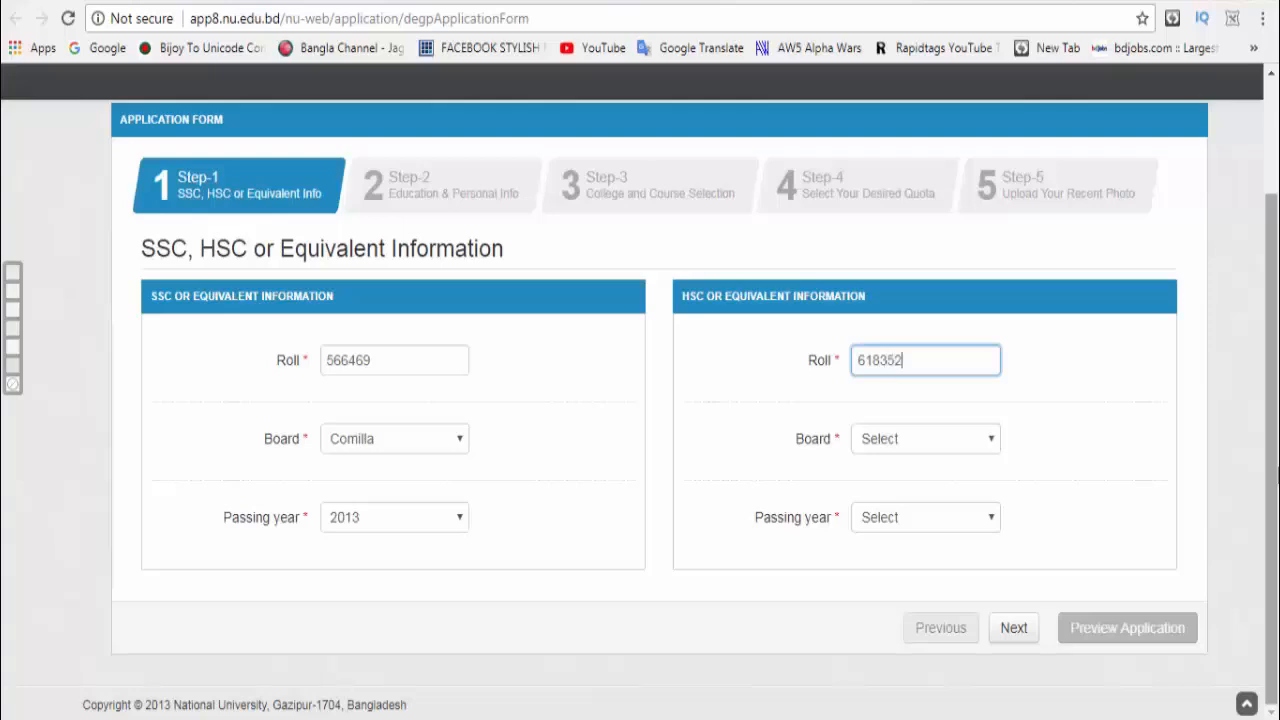
Step: Enter the HSC roll number, with board Comilla and passing year 2015, and submit Step 1
{"action": "left_click", "coordinate": [911, 445]}
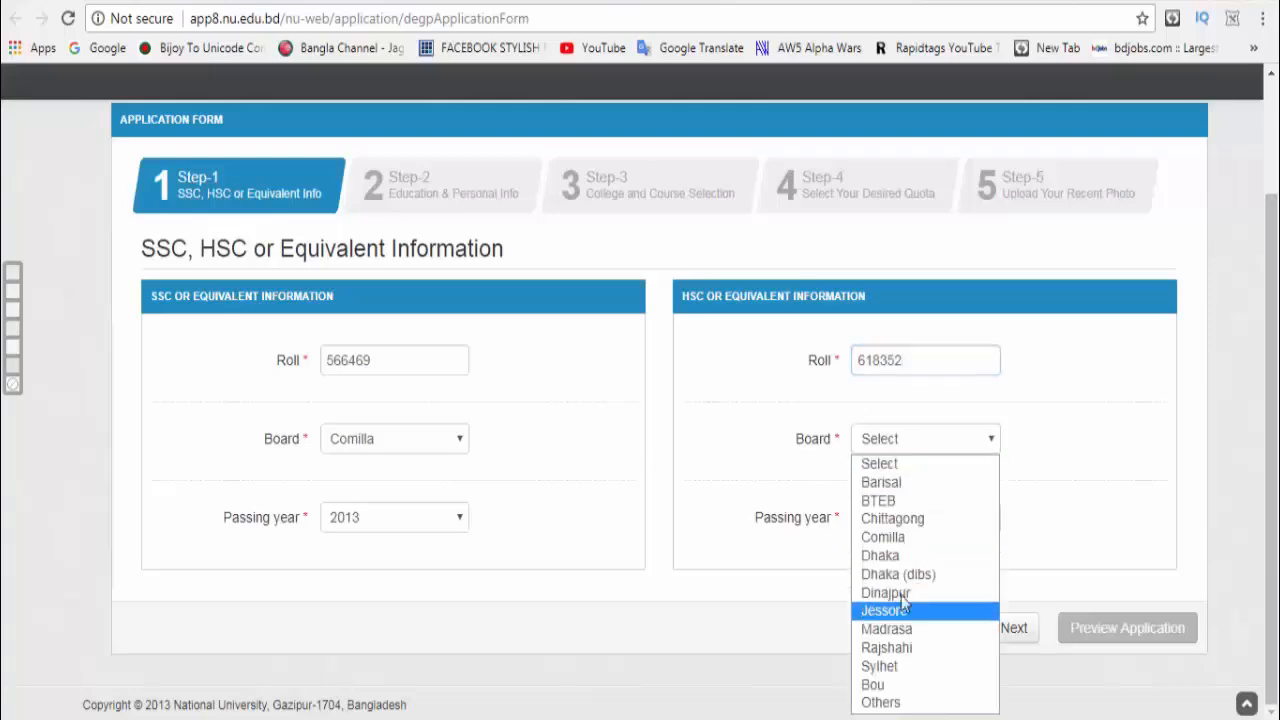
{"action": "left_click", "coordinate": [885, 537]}
{"action": "left_click", "coordinate": [922, 522]}
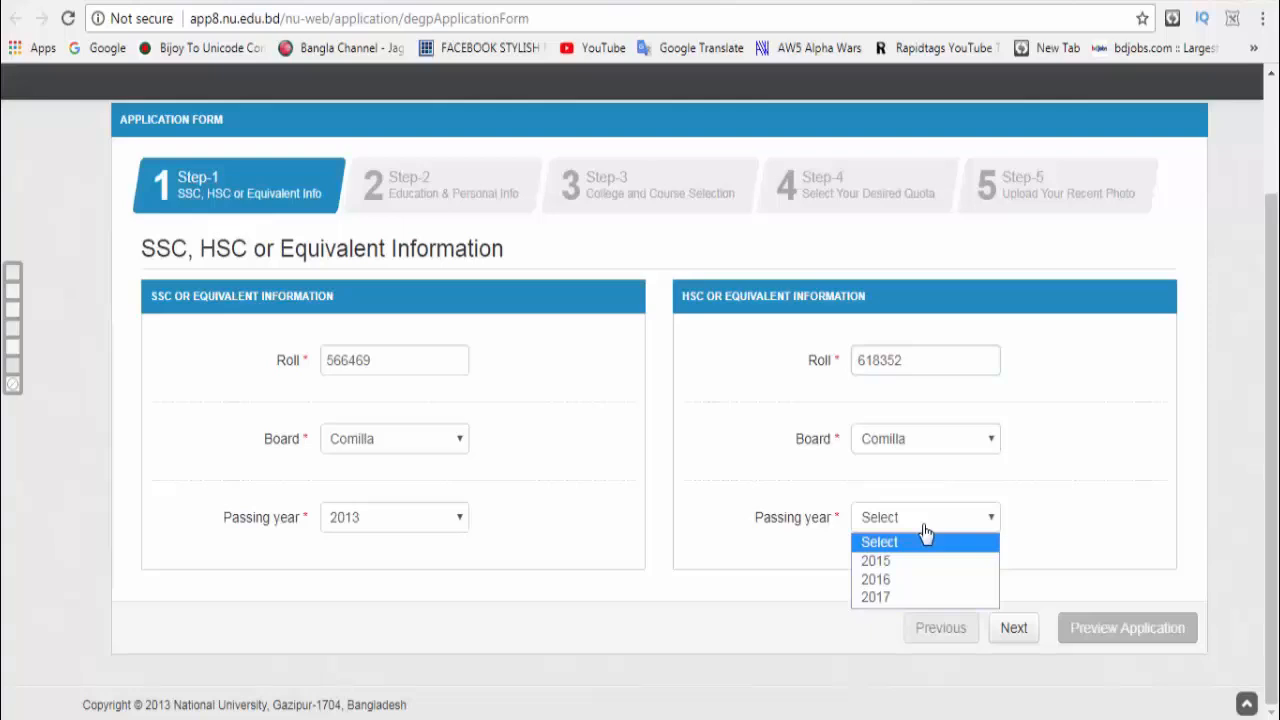
{"action": "left_click", "coordinate": [923, 562]}
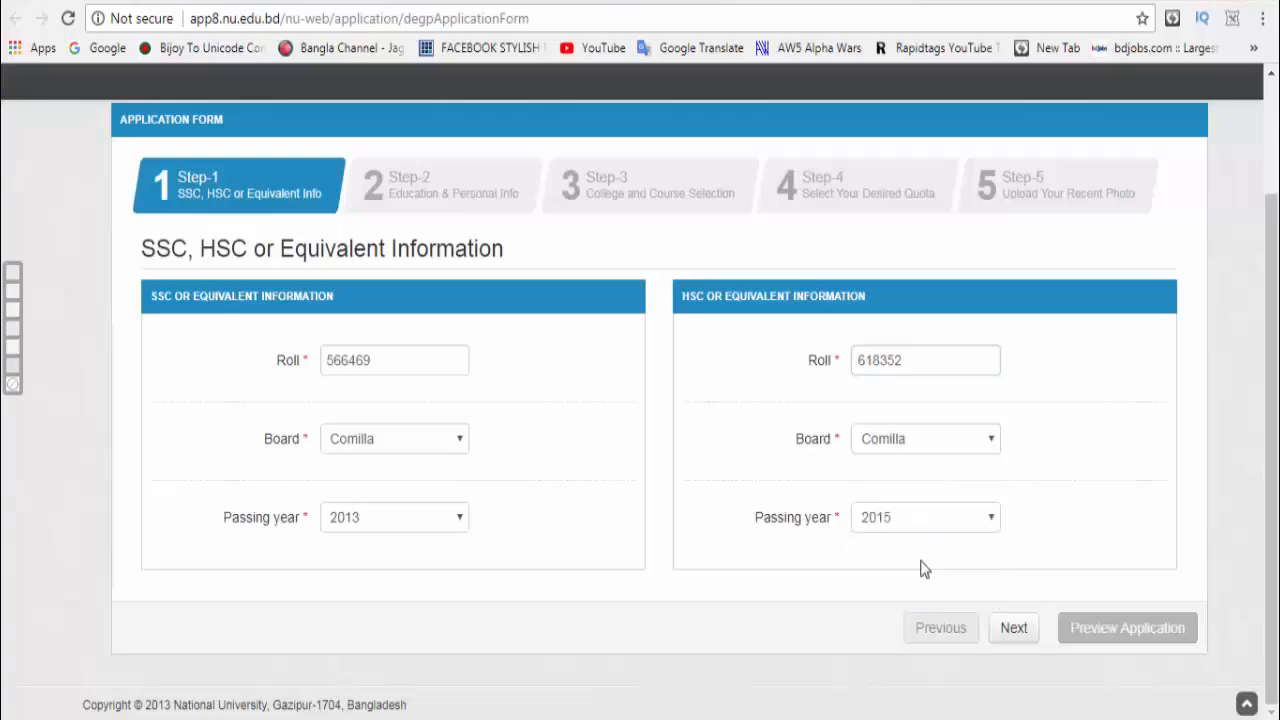
{"action": "left_click", "coordinate": [1014, 628]}
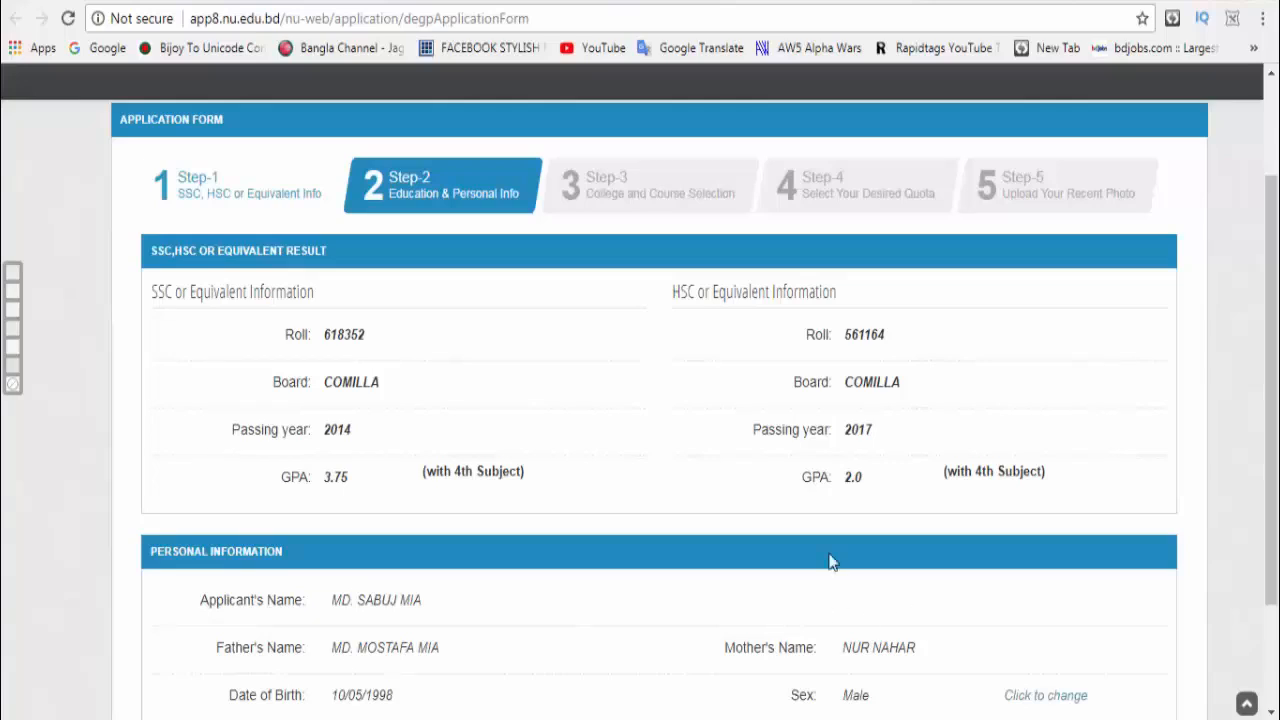
Step: Accept the Step-2 education and personal details without changes and continue
{"action": "scroll", "coordinate": [832, 562], "scroll_direction": "down", "scroll_amount": 2}
{"action": "left_click", "coordinate": [1019, 638]}
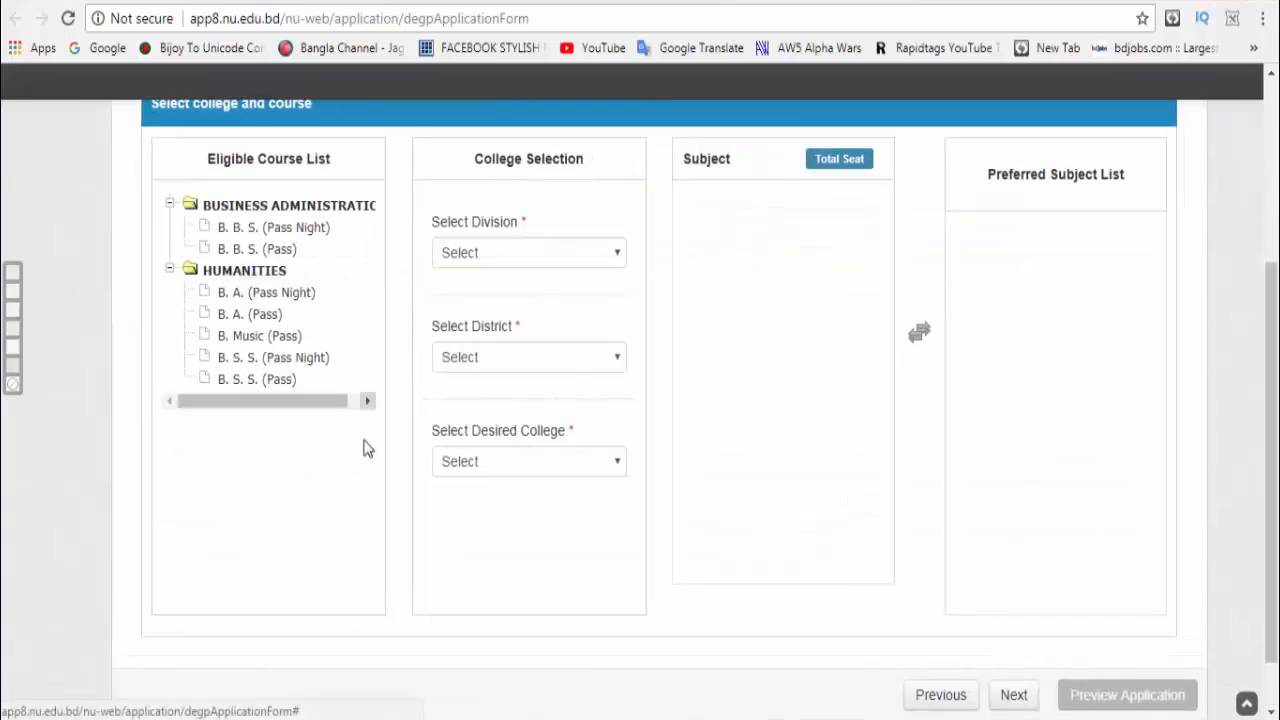
Step: Pick B.S.S. (Pass) with division DHAKA, district Dhaka and Tejgaon College
{"action": "scroll", "coordinate": [440, 415], "scroll_direction": "up", "scroll_amount": 1}
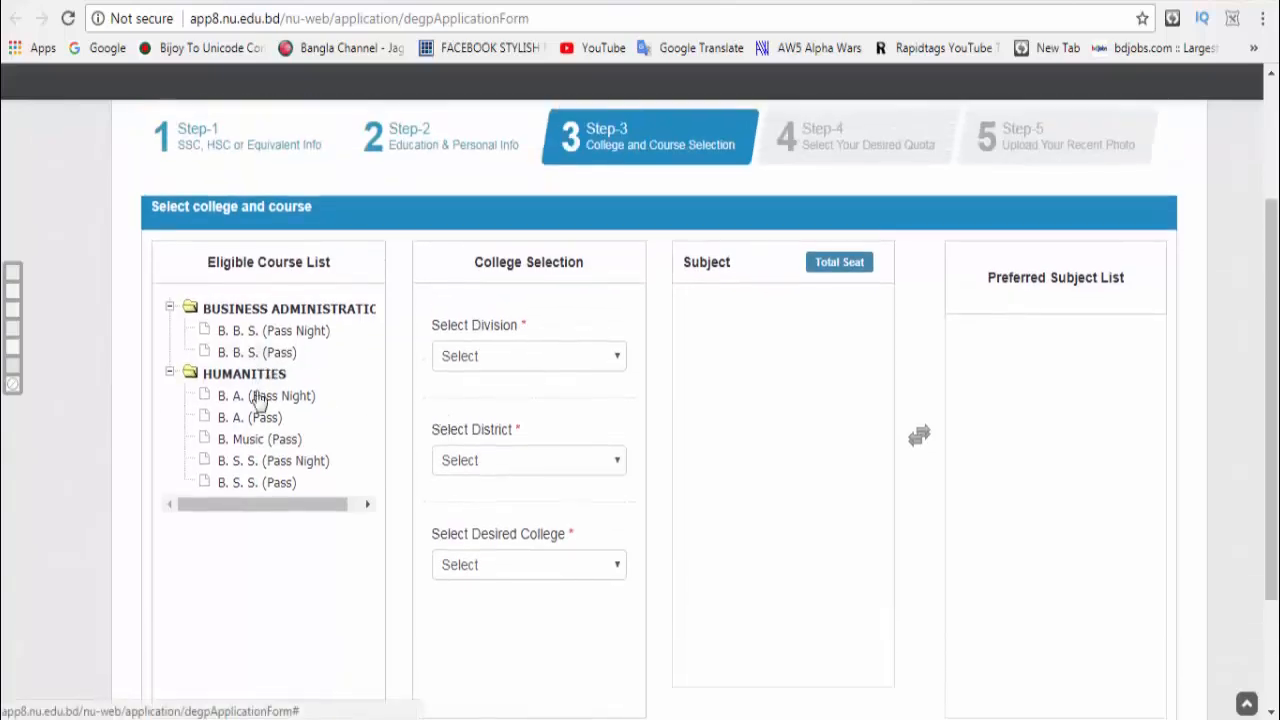
{"action": "left_click", "coordinate": [256, 484]}
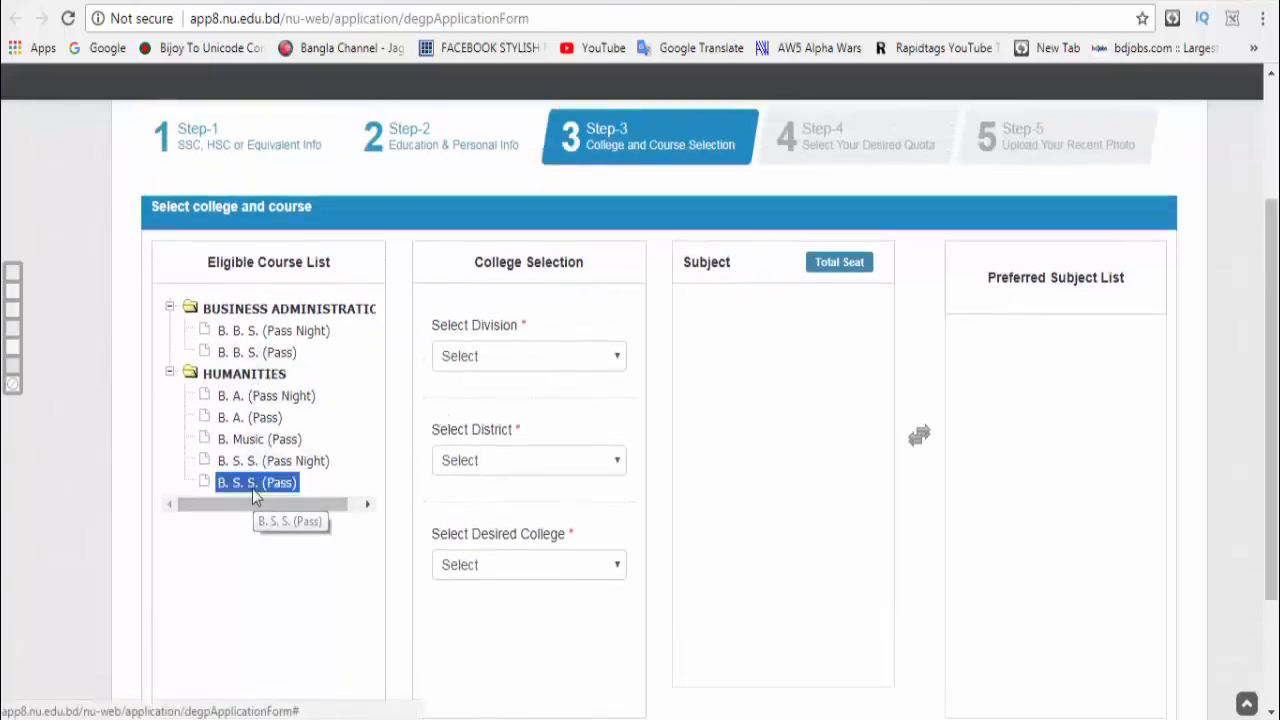
{"action": "left_click", "coordinate": [618, 362]}
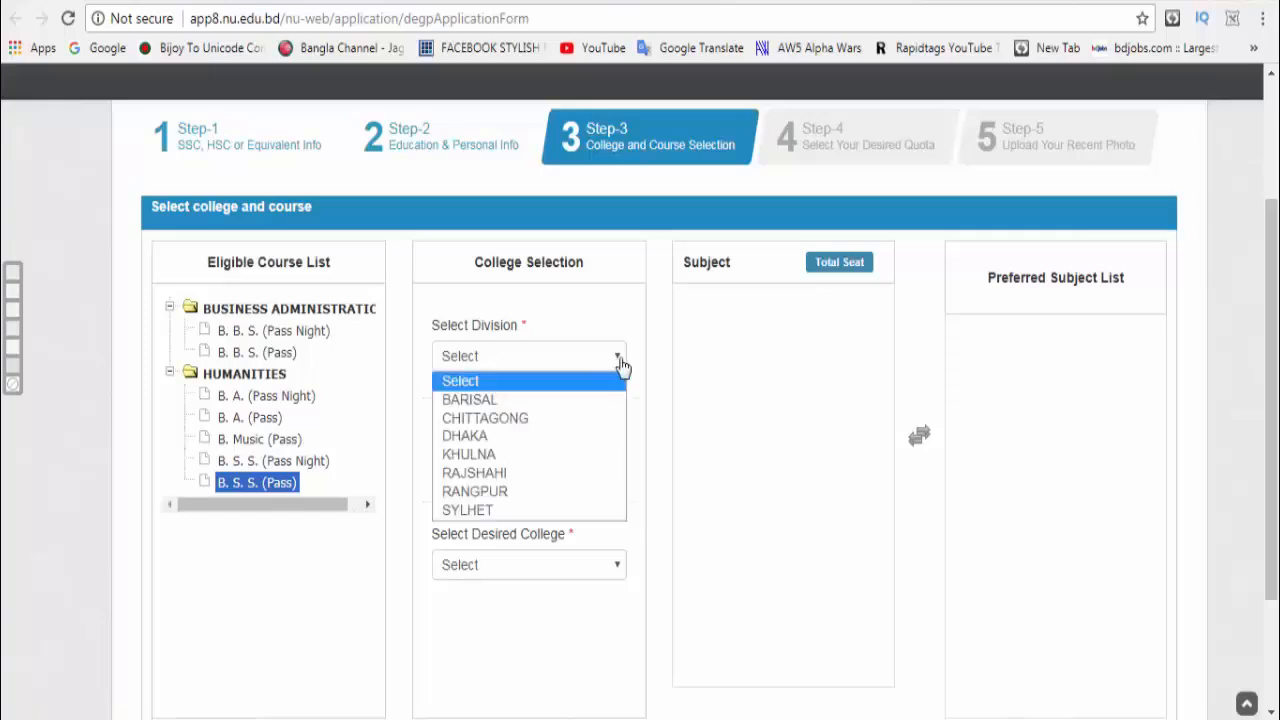
{"action": "left_click", "coordinate": [527, 438]}
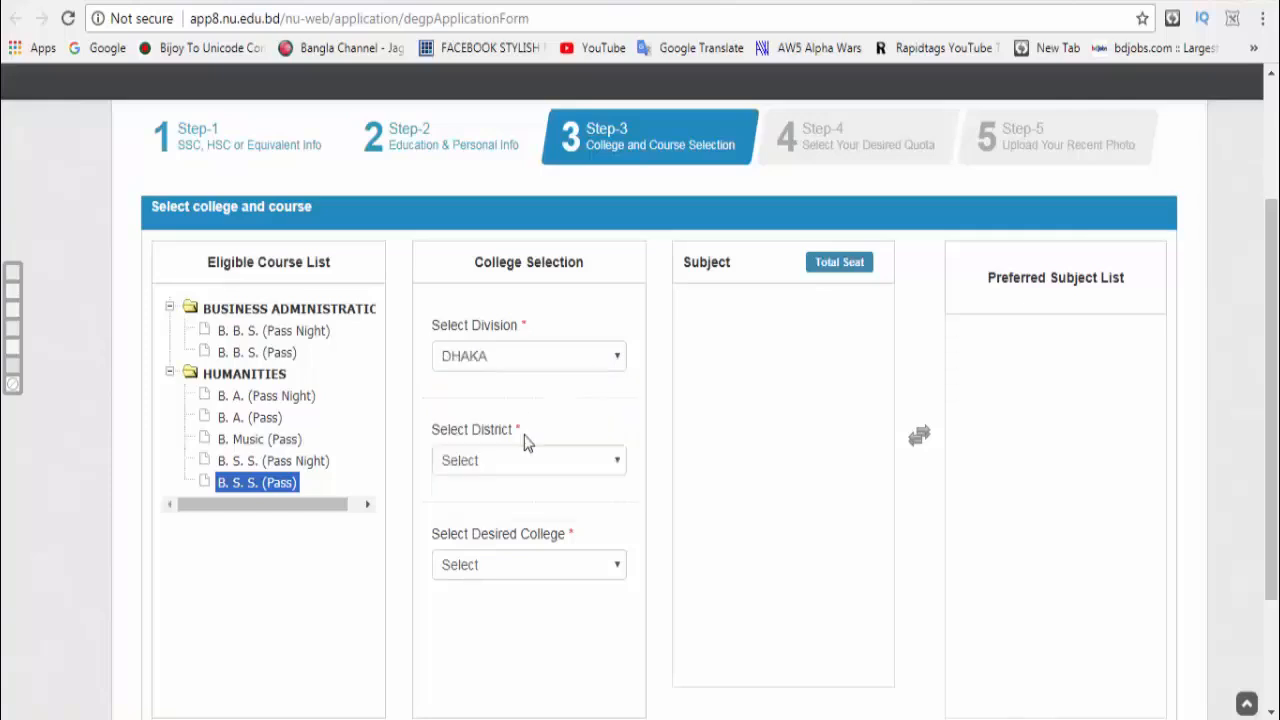
{"action": "left_click", "coordinate": [609, 466]}
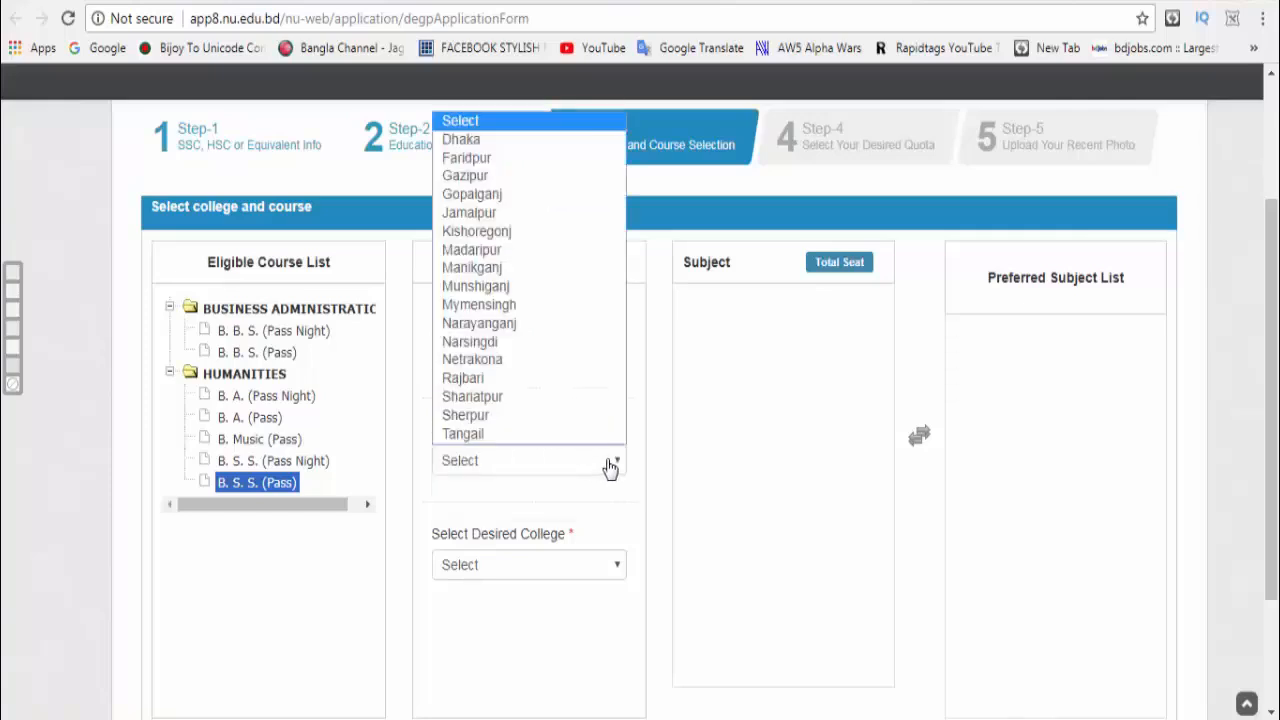
{"action": "left_click", "coordinate": [498, 148]}
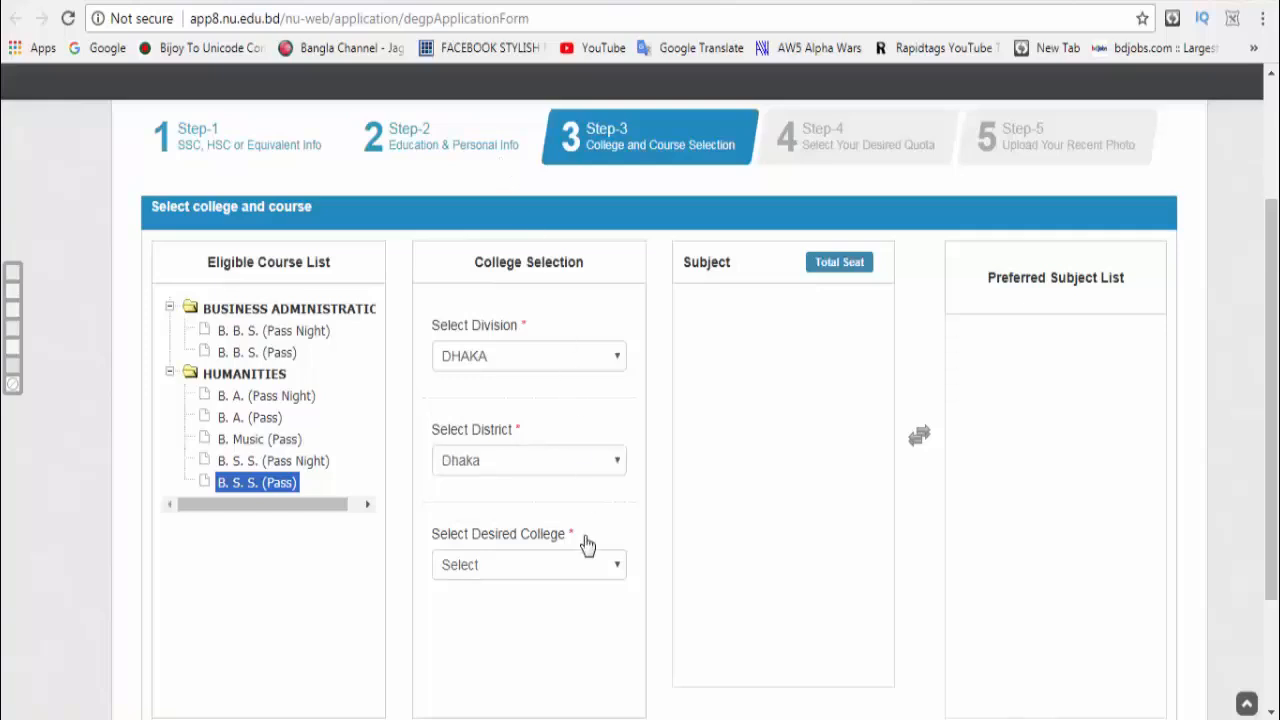
{"action": "left_click", "coordinate": [609, 566]}
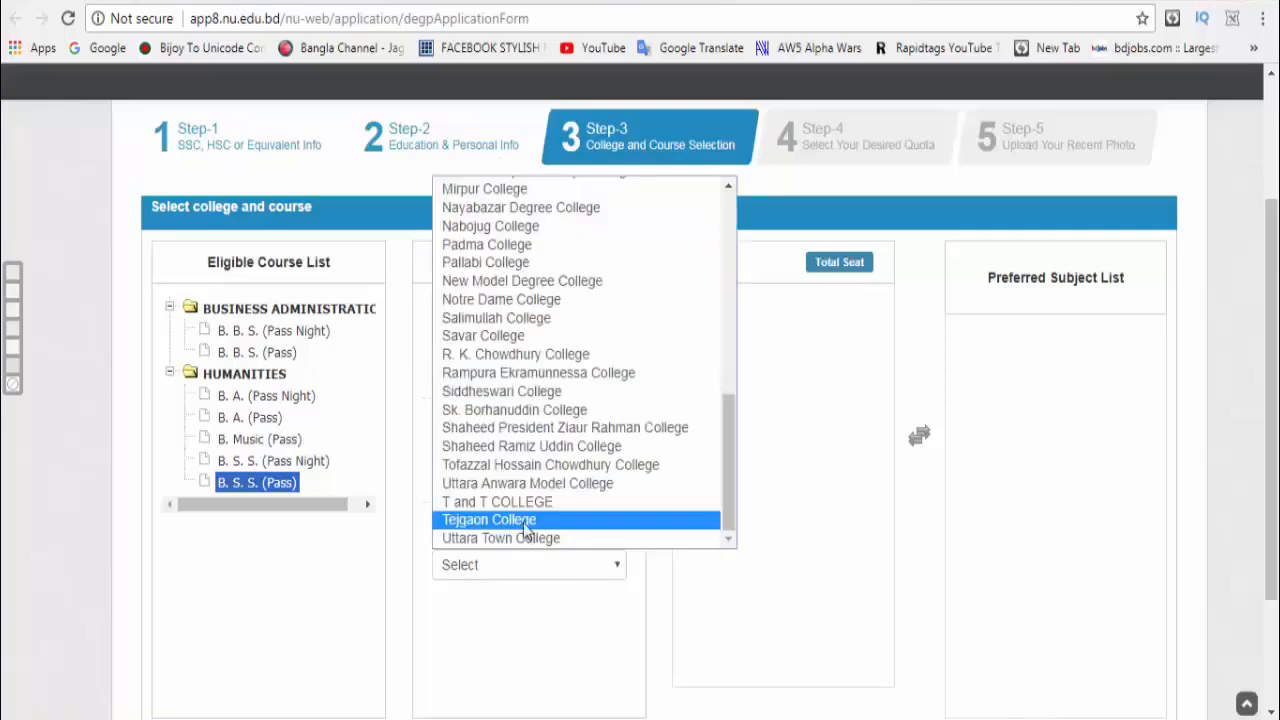
{"action": "left_click", "coordinate": [524, 521]}
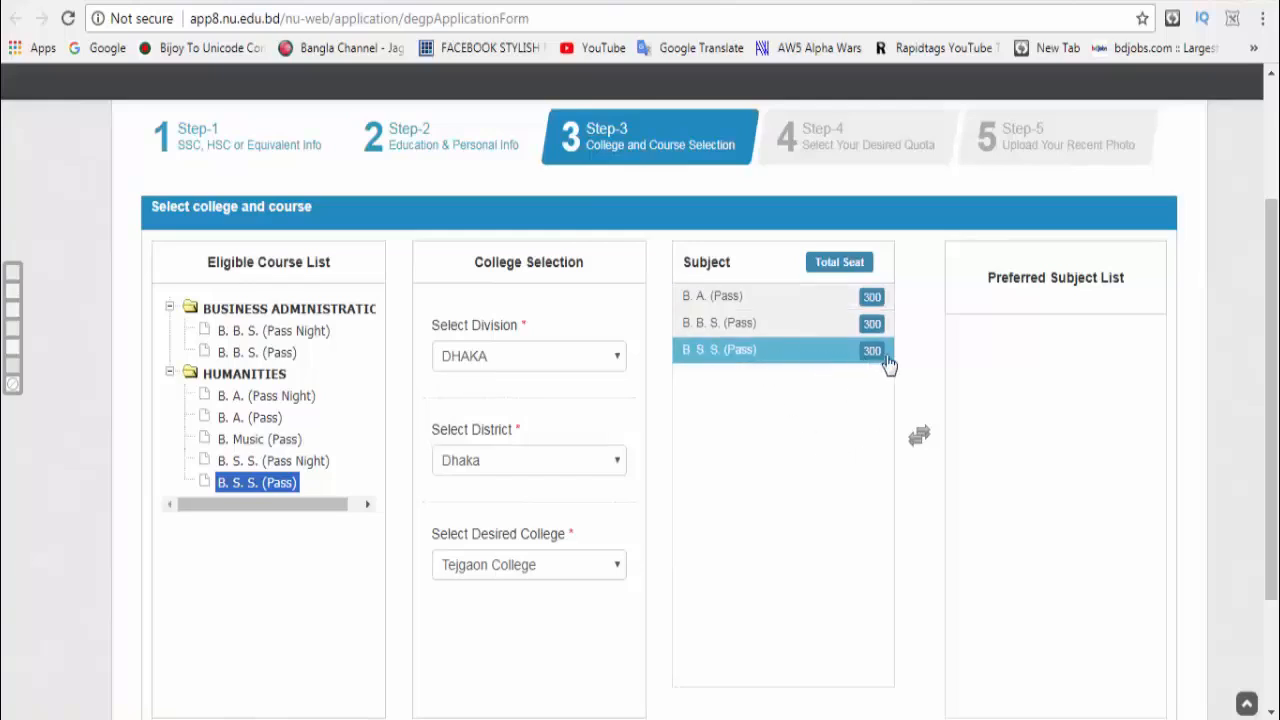
Step: Add B.S.S. (Pass) to preferred subjects and continue past the quota step
{"action": "left_click", "coordinate": [787, 336]}
{"action": "double_click", "coordinate": [787, 345]}
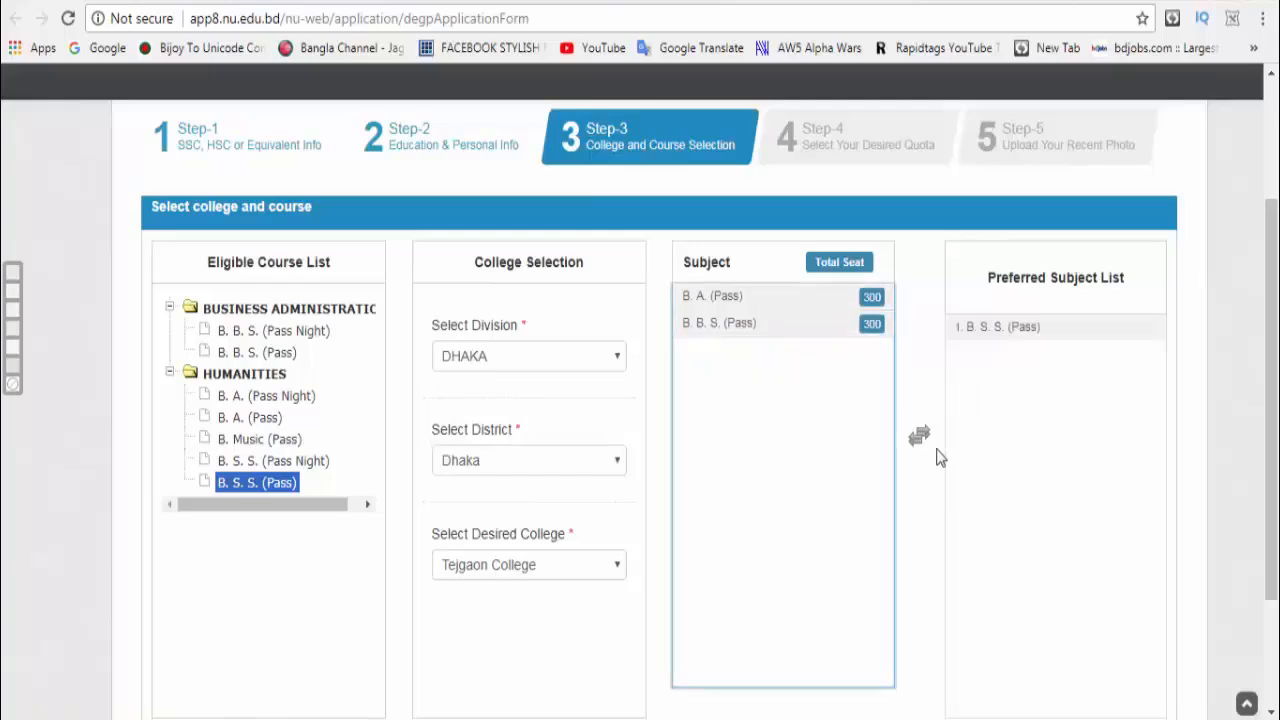
{"action": "scroll", "coordinate": [1005, 480], "scroll_direction": "down", "scroll_amount": 3}
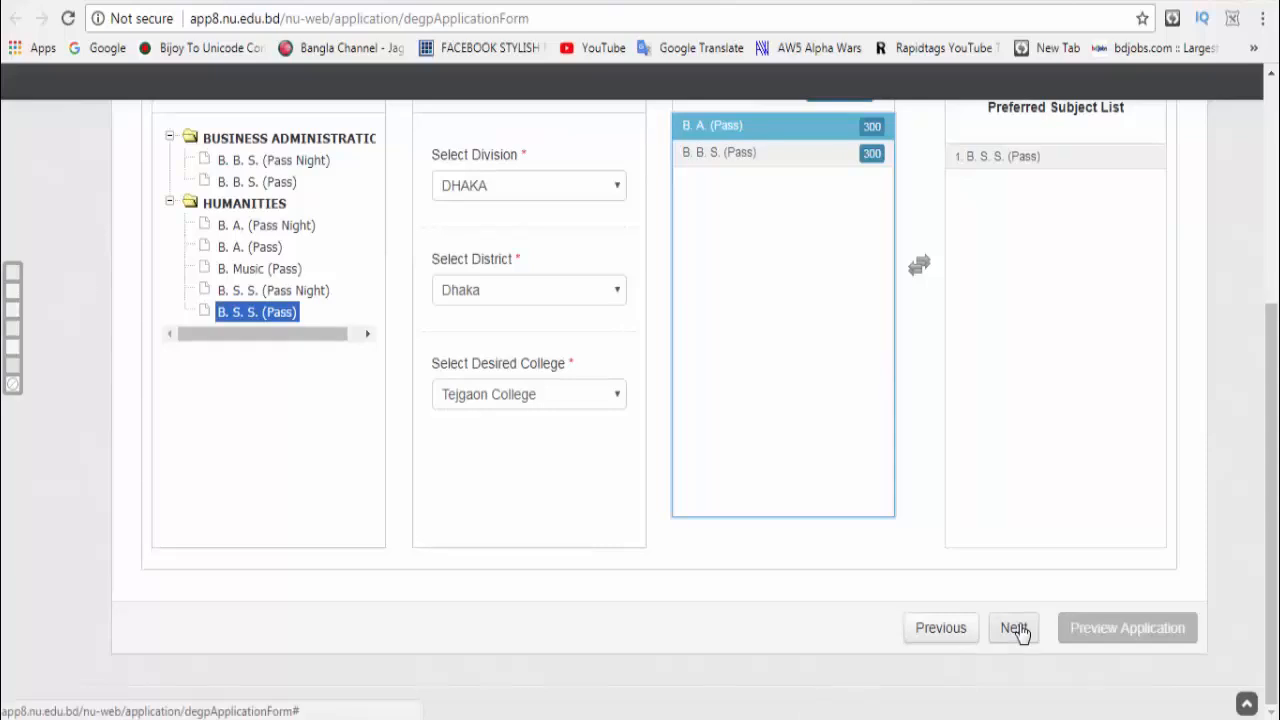
{"action": "left_click", "coordinate": [1017, 630]}
{"action": "left_click", "coordinate": [1020, 605]}
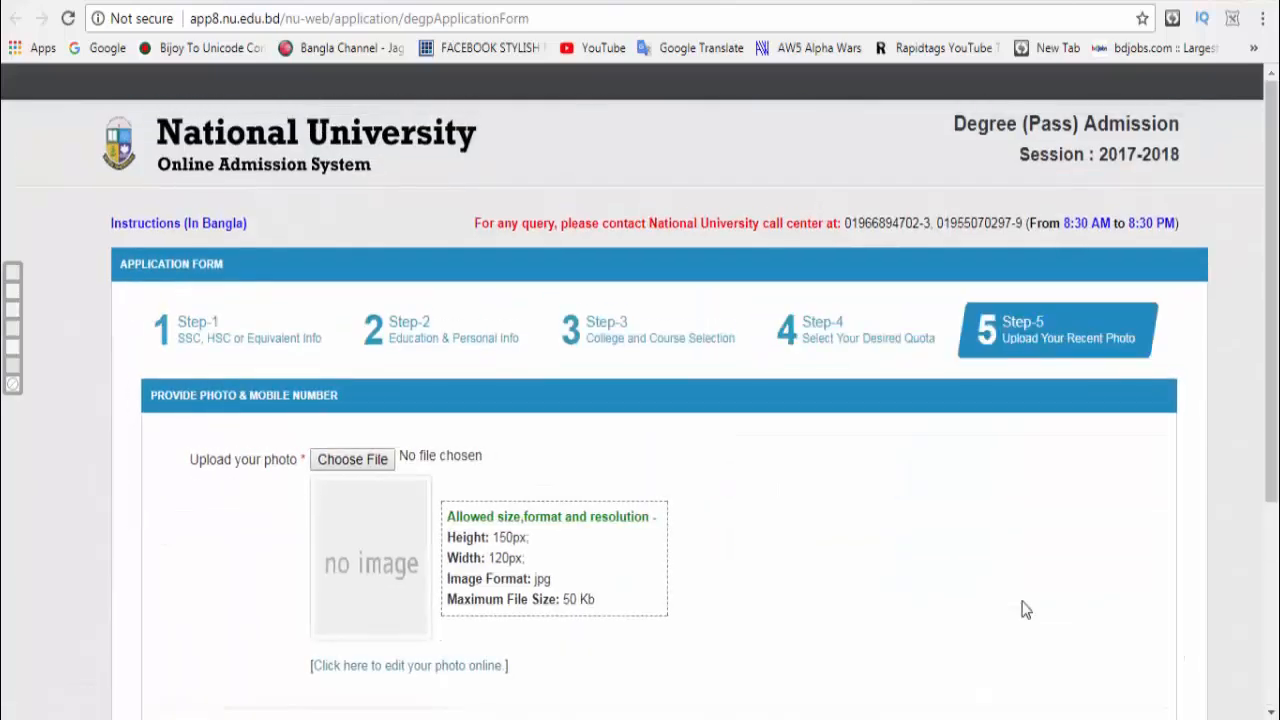
Step: Read the photo requirements: 120 px wide, 150 px high, jpg, max 50 Kb
{"action": "scroll", "coordinate": [1000, 590], "scroll_direction": "down", "scroll_amount": 1}
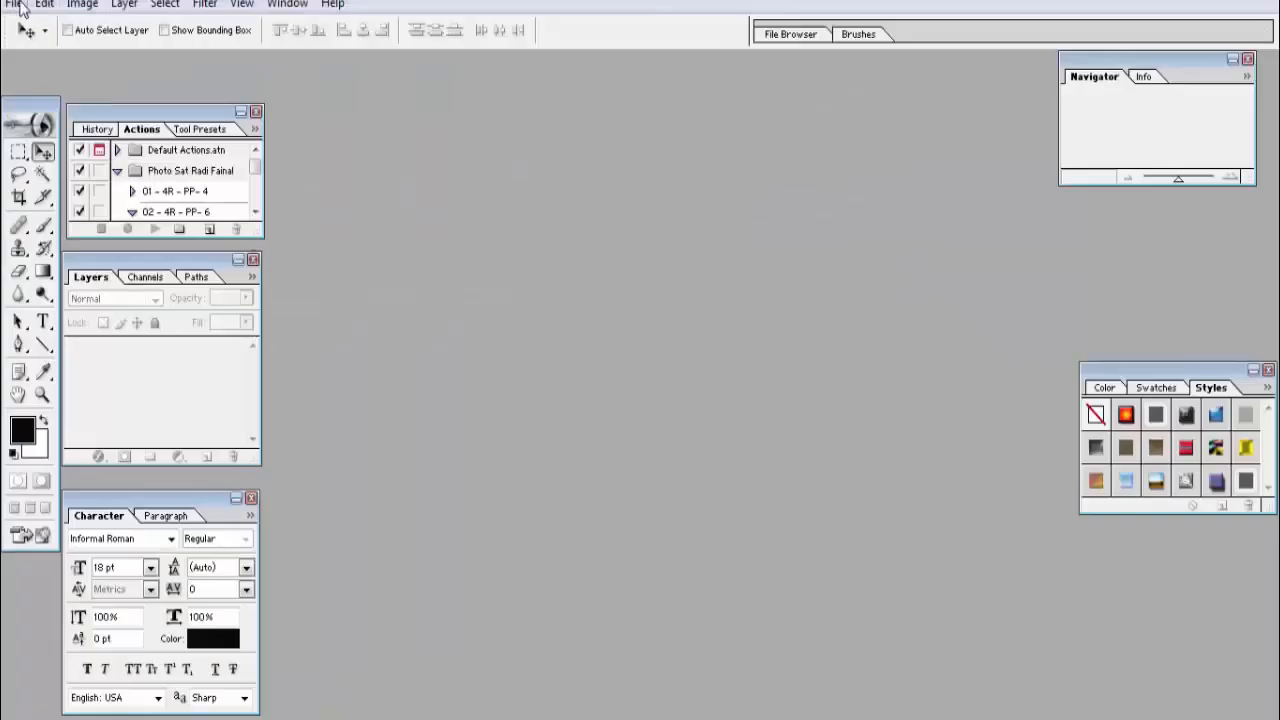
Step: Import a colour picture from the WIA-CanoScan LiDE 120 scanner into Photoshop
{"action": "left_click", "coordinate": [14, 4]}
{"action": "mouse_move", "coordinate": [103, 306]}
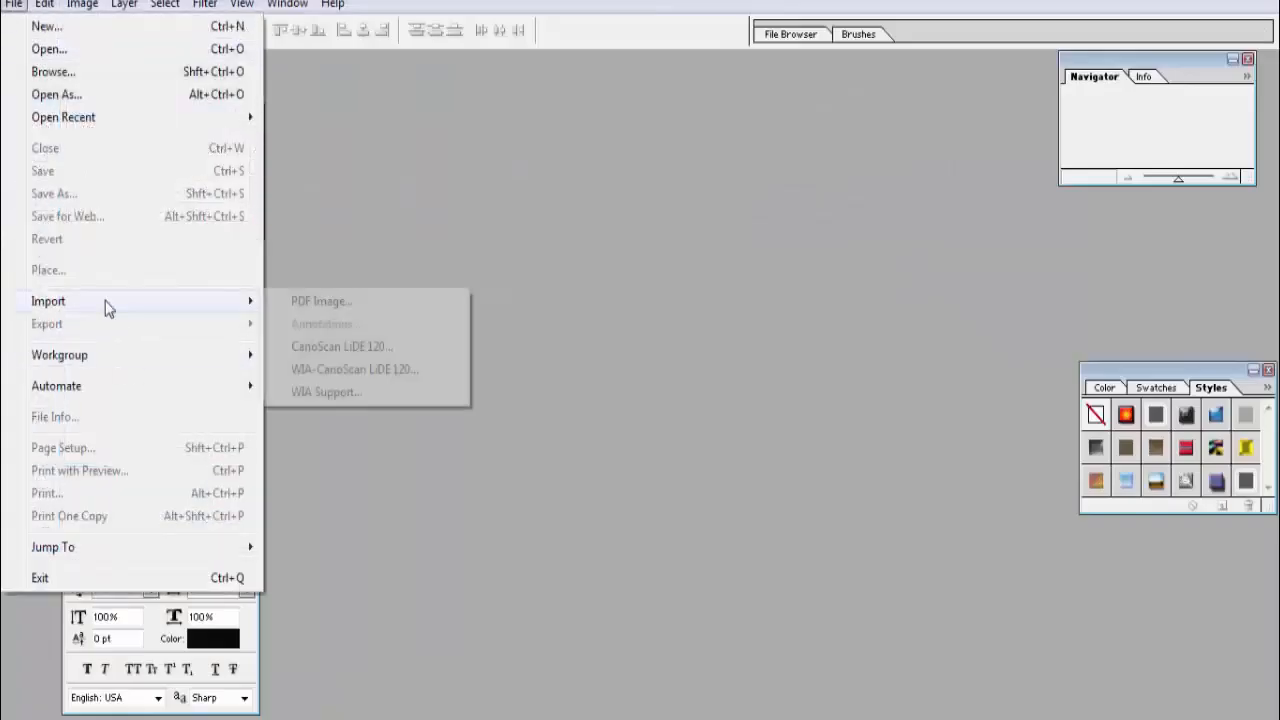
{"action": "left_click", "coordinate": [383, 371]}
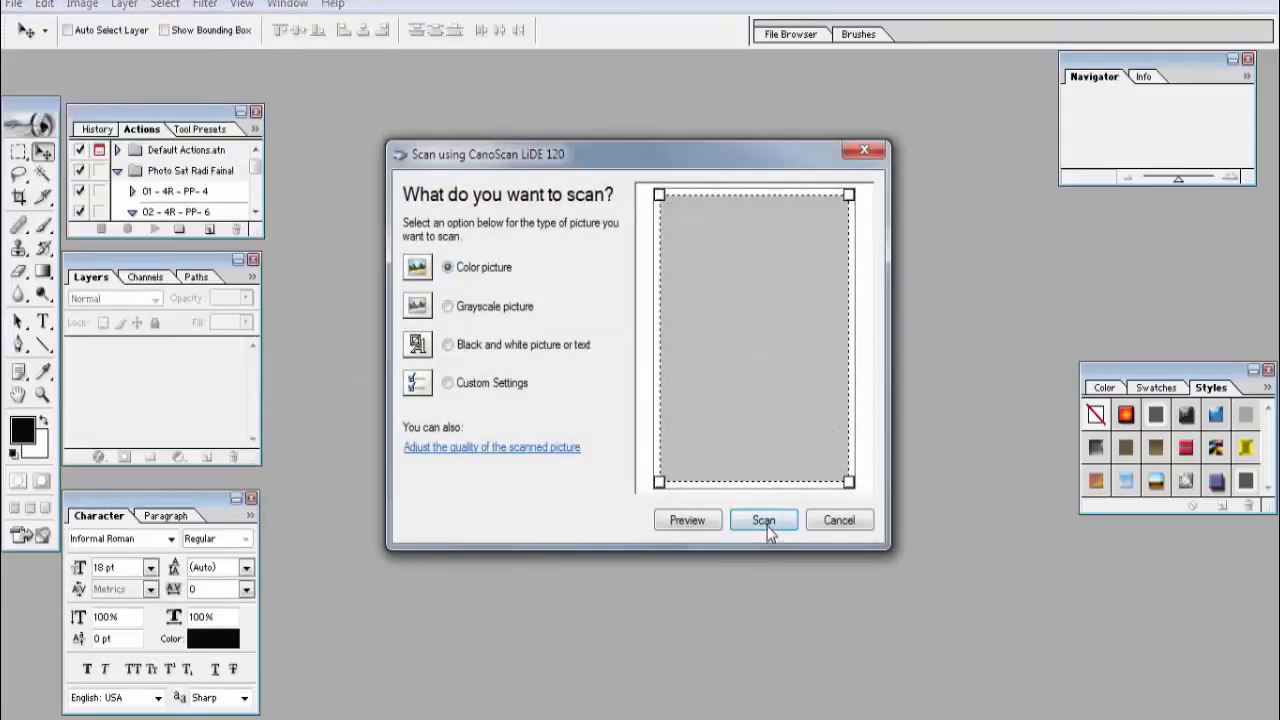
{"action": "left_click", "coordinate": [764, 521]}
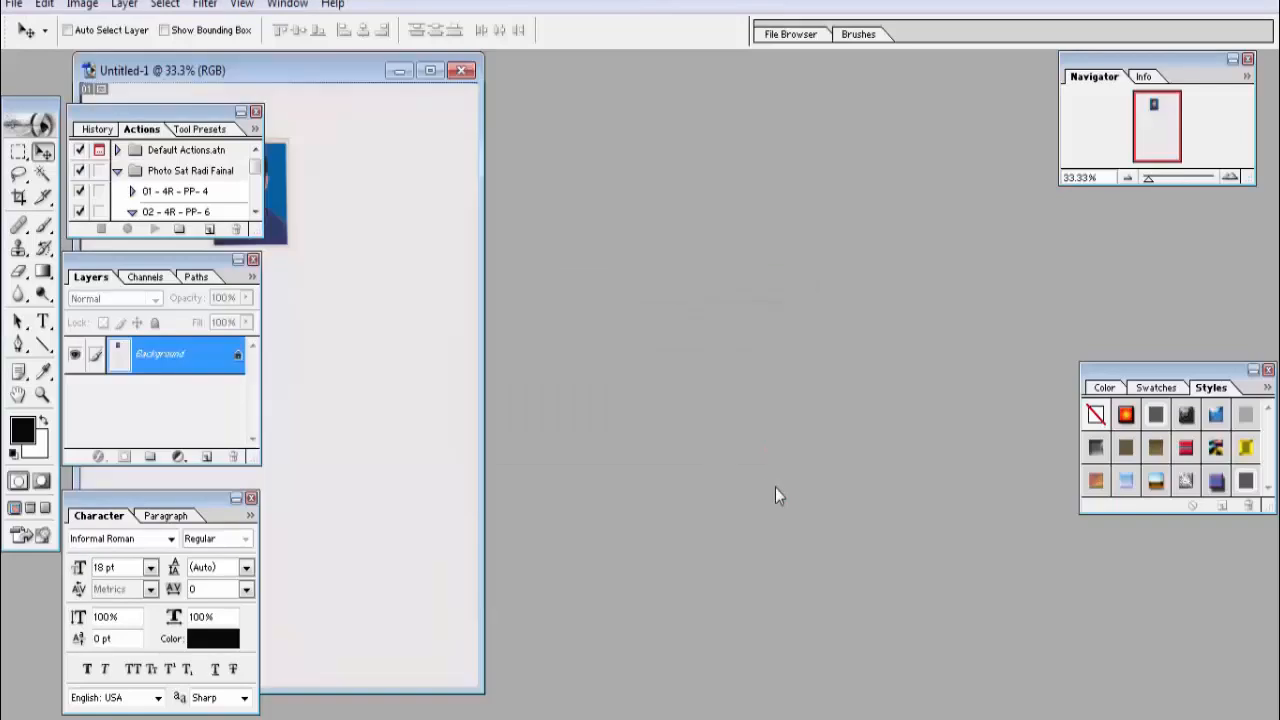
Step: Marquee-select the passport photo area of the scan and crop the document to it
{"action": "key", "text": "m"}
{"action": "left_click_drag", "start_coordinate": [486, 147], "coordinate": [595, 297]}
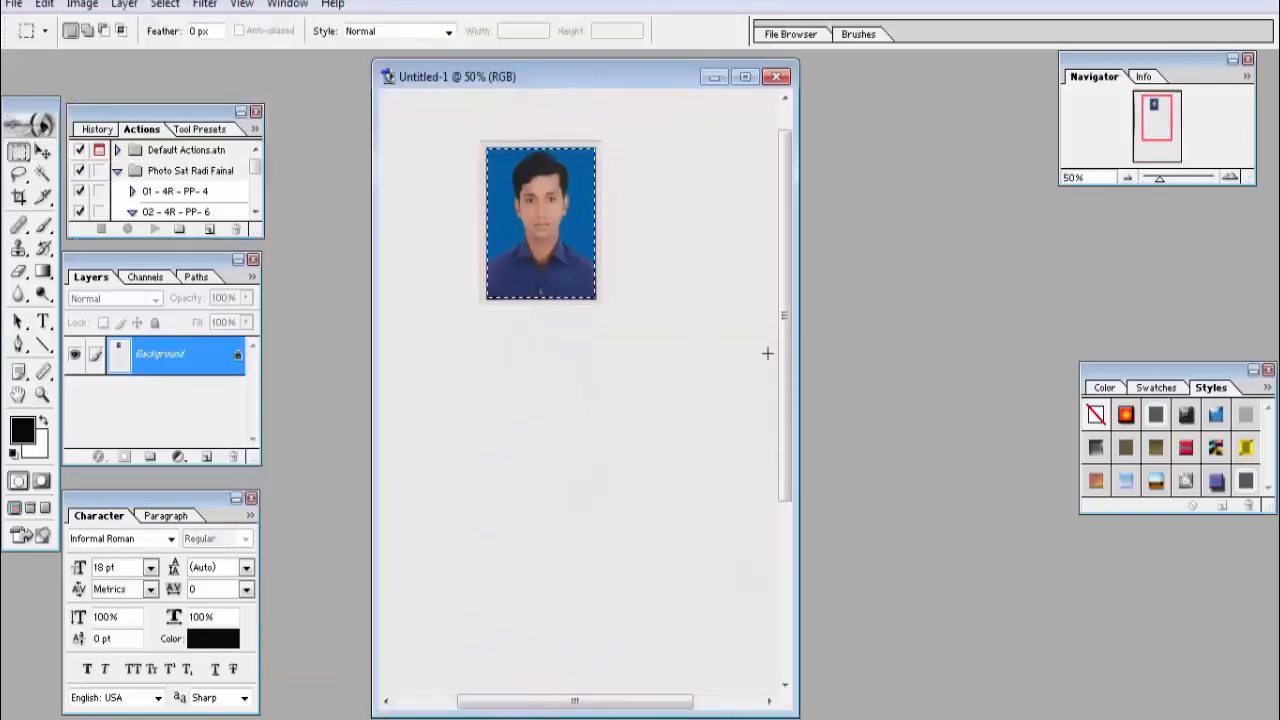
{"action": "key", "text": "alt+i"}
{"action": "key", "text": "p"}
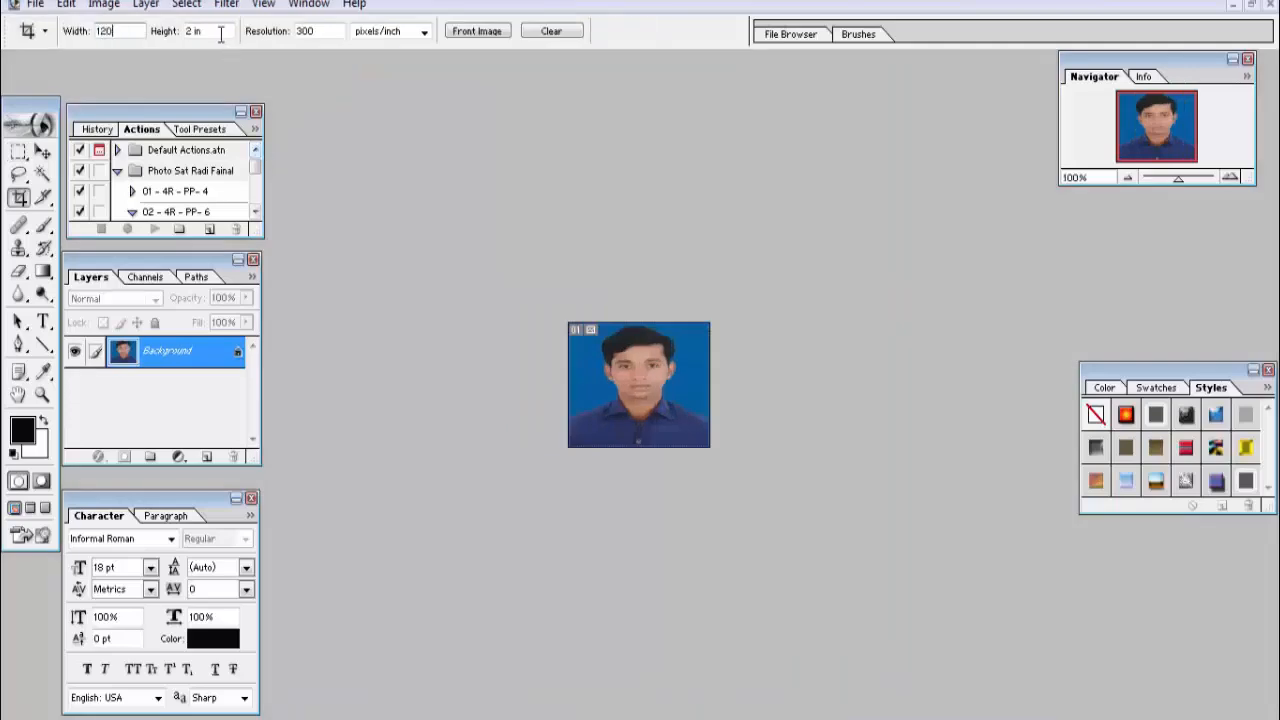
Step: Crop around the centred face to exactly 120 px by 150 px
{"action": "key", "text": "Tab"}
{"action": "type", "text": "150"}
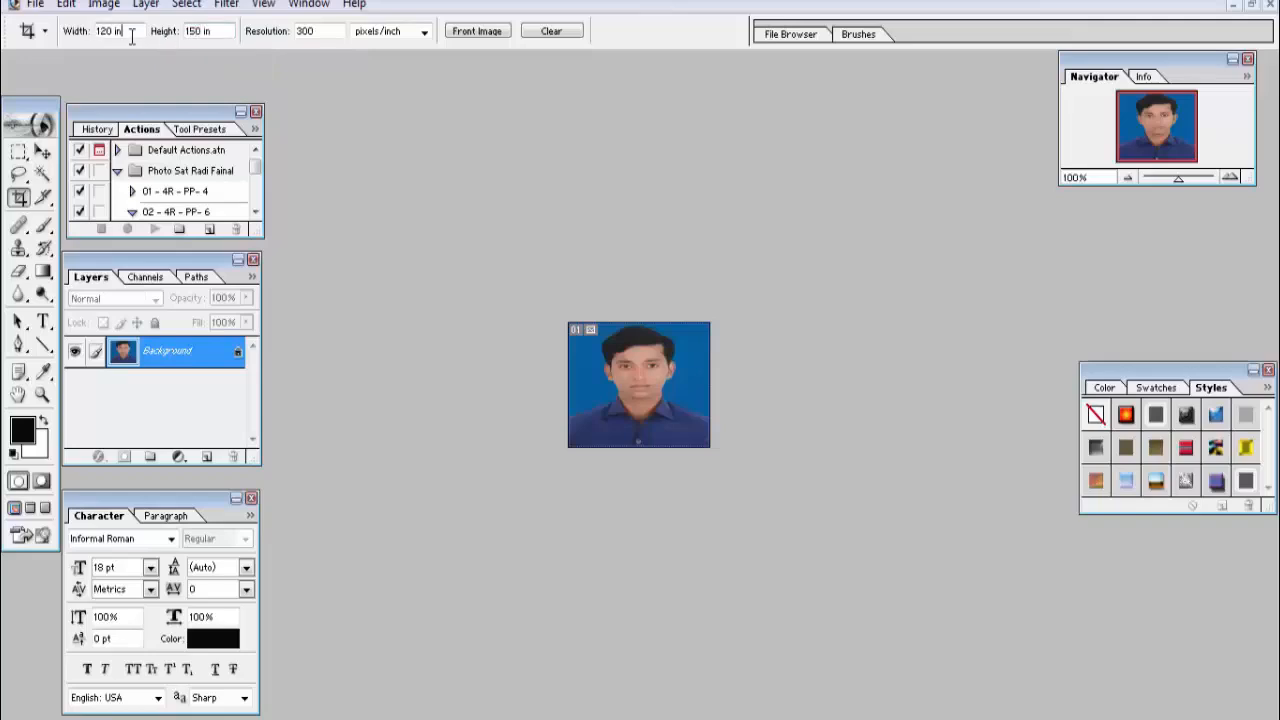
{"action": "key", "text": "BackSpace"}
{"action": "key", "text": "BackSpace"}
{"action": "type", "text": "px"}
{"action": "key", "text": "Tab"}
{"action": "type", "text": "150 px"}
{"action": "left_click_drag", "start_coordinate": [511, 286], "coordinate": [796, 526]}
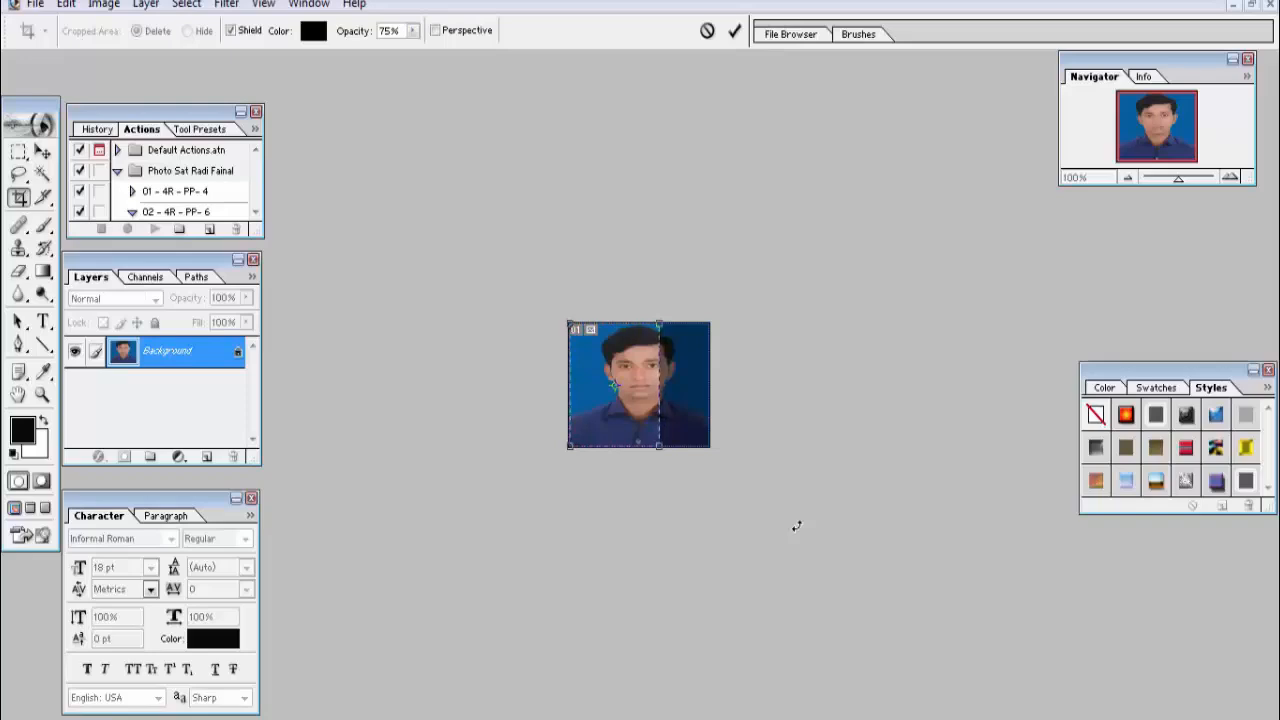
{"action": "key", "text": "Right"}
{"action": "key", "text": "Right"}
{"action": "key", "text": "Right"}
{"action": "key", "text": "Right"}
{"action": "key", "text": "Right"}
{"action": "key", "text": "Right"}
{"action": "key", "text": "Right"}
{"action": "key", "text": "Right"}
{"action": "key", "text": "Right"}
{"action": "key", "text": "Right"}
{"action": "key", "text": "Right"}
{"action": "key", "text": "Right"}
{"action": "key", "text": "Right"}
{"action": "key", "text": "Right"}
{"action": "key", "text": "Right"}
{"action": "key", "text": "Right"}
{"action": "key", "text": "Right"}
{"action": "key", "text": "Right"}
{"action": "key", "text": "Right"}
{"action": "key", "text": "Right"}
{"action": "key", "text": "Right"}
{"action": "key", "text": "Right"}
{"action": "key", "text": "Right"}
{"action": "key", "text": "Right"}
{"action": "key", "text": "Right"}
{"action": "key", "text": "Right"}
{"action": "key", "text": "Right"}
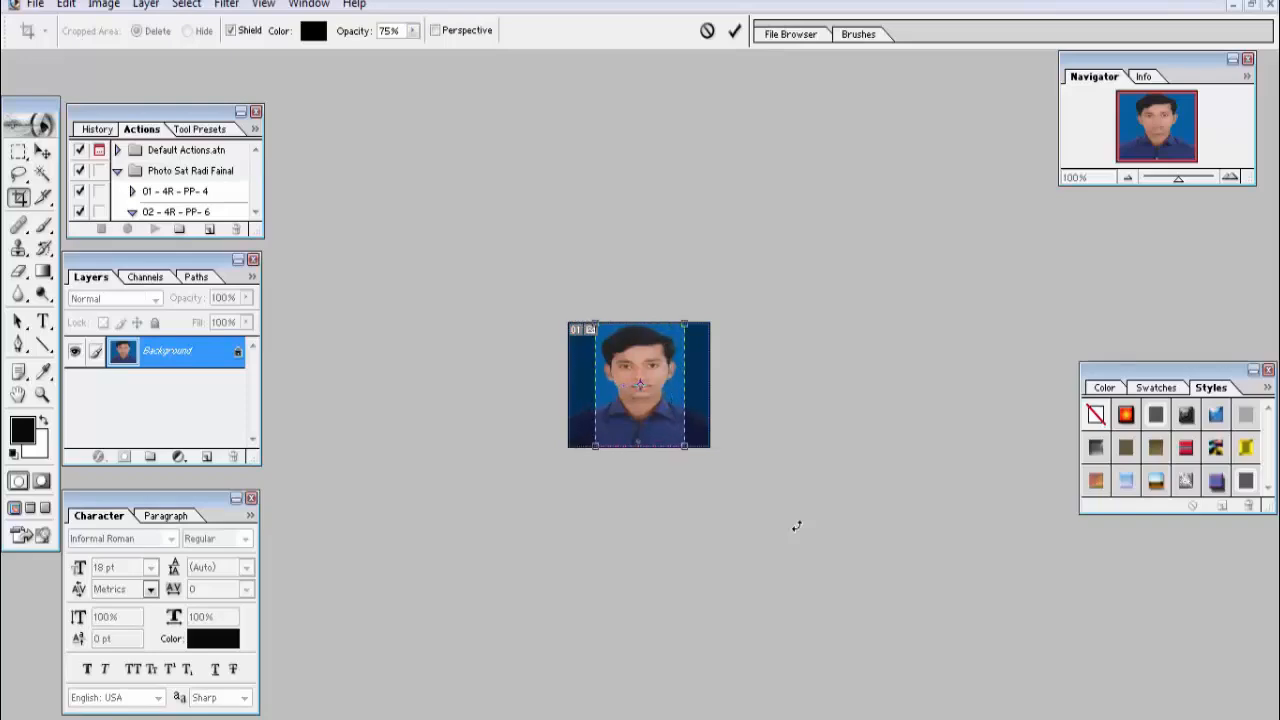
{"action": "key", "text": "Left"}
{"action": "key", "text": "Return"}
{"action": "left_click", "coordinate": [35, 4]}
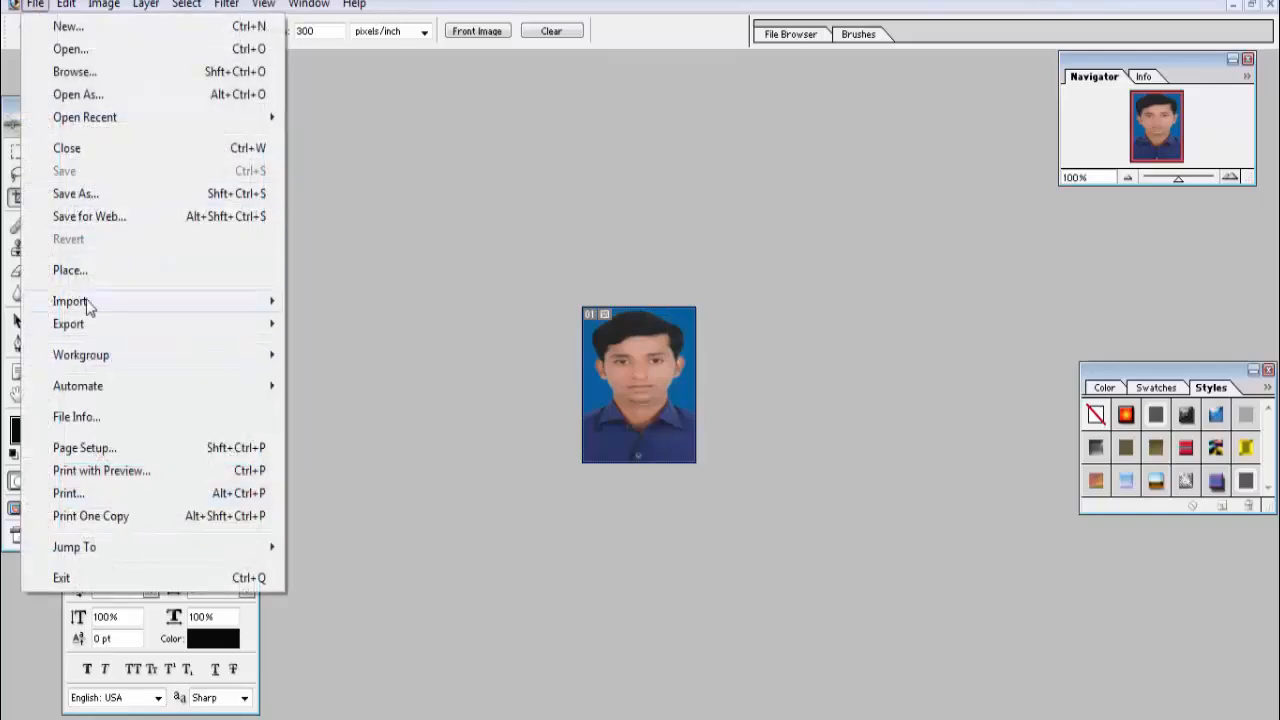
Step: Save the cropped photo as JPEG 'pic555' with quality 6
{"action": "left_click", "coordinate": [83, 194]}
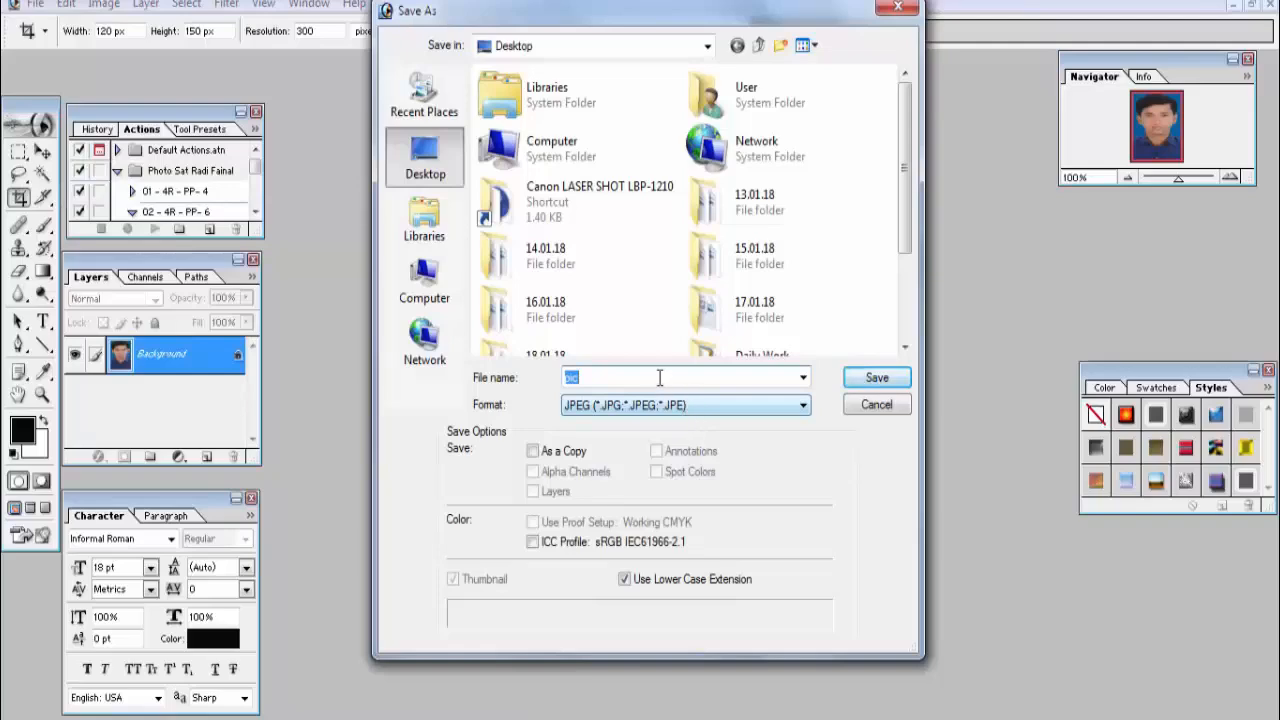
{"action": "left_click", "coordinate": [656, 375]}
{"action": "type", "text": "555"}
{"action": "left_click", "coordinate": [880, 378]}
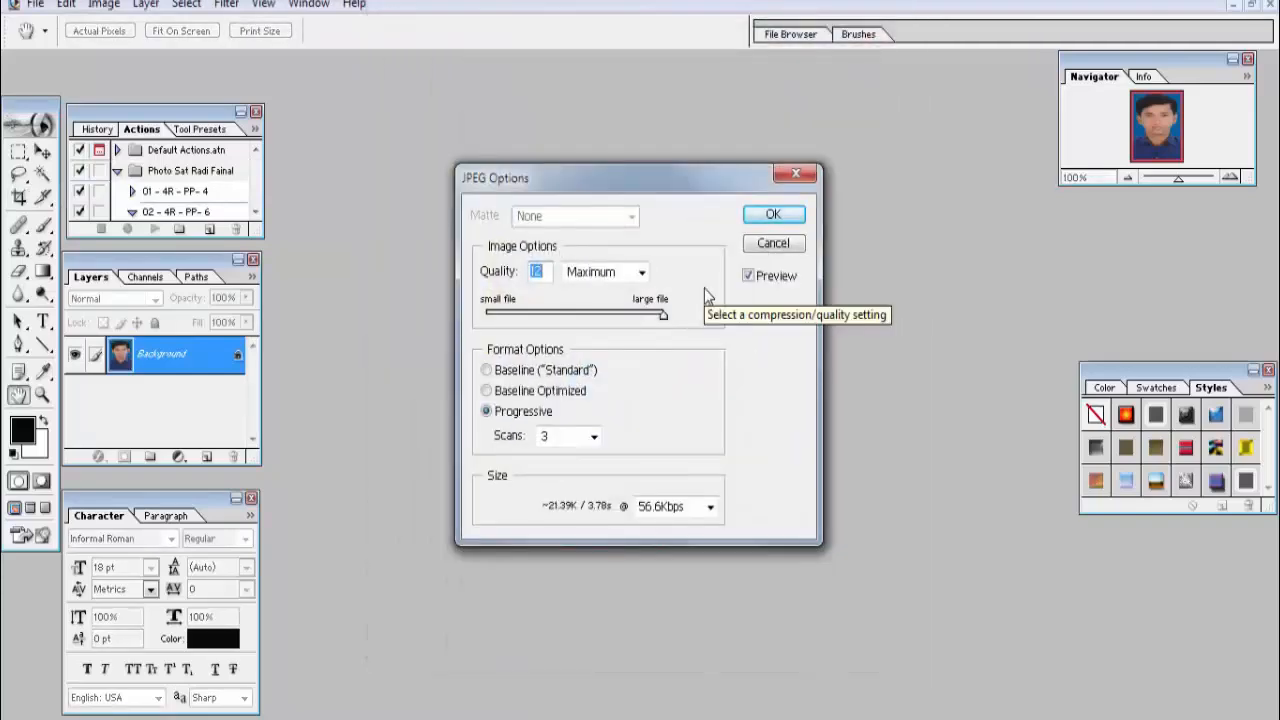
{"action": "type", "text": "6"}
{"action": "left_click", "coordinate": [787, 218]}
{"action": "key", "text": "c"}
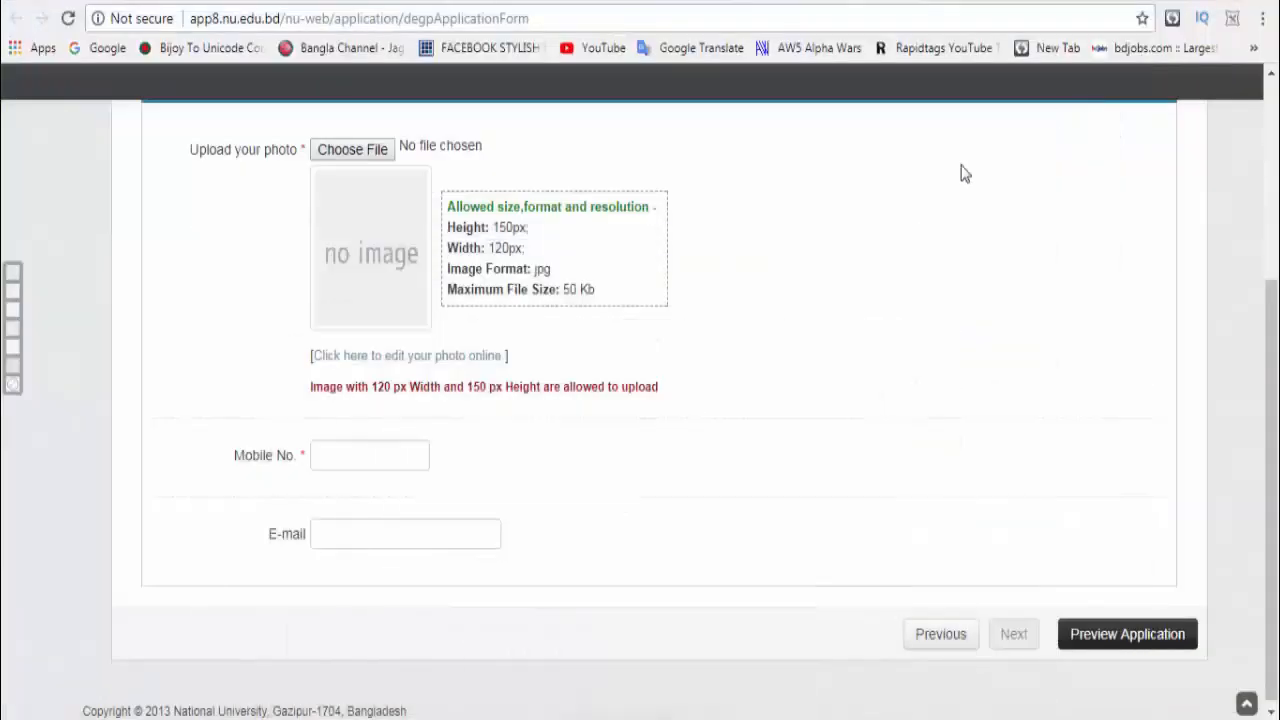
Step: Upload pic555 as the form photo and start entering the mobile number
{"action": "left_click", "coordinate": [350, 152]}
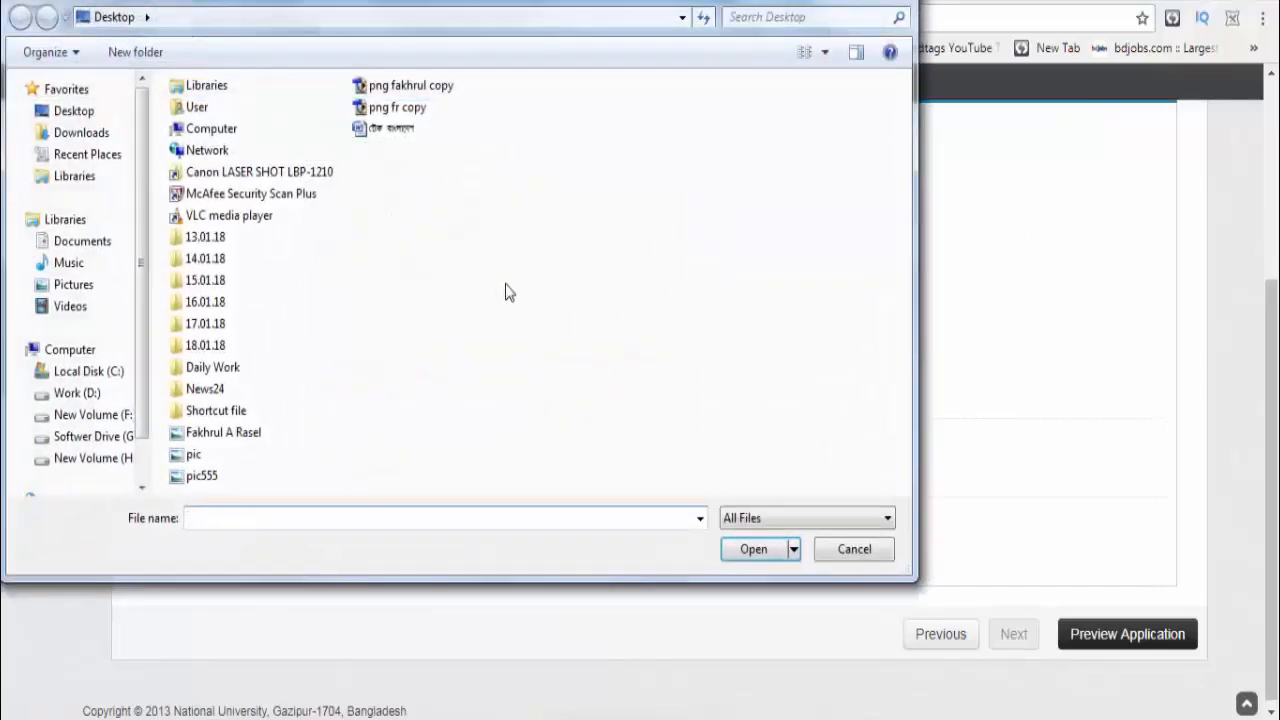
{"action": "left_click", "coordinate": [210, 476]}
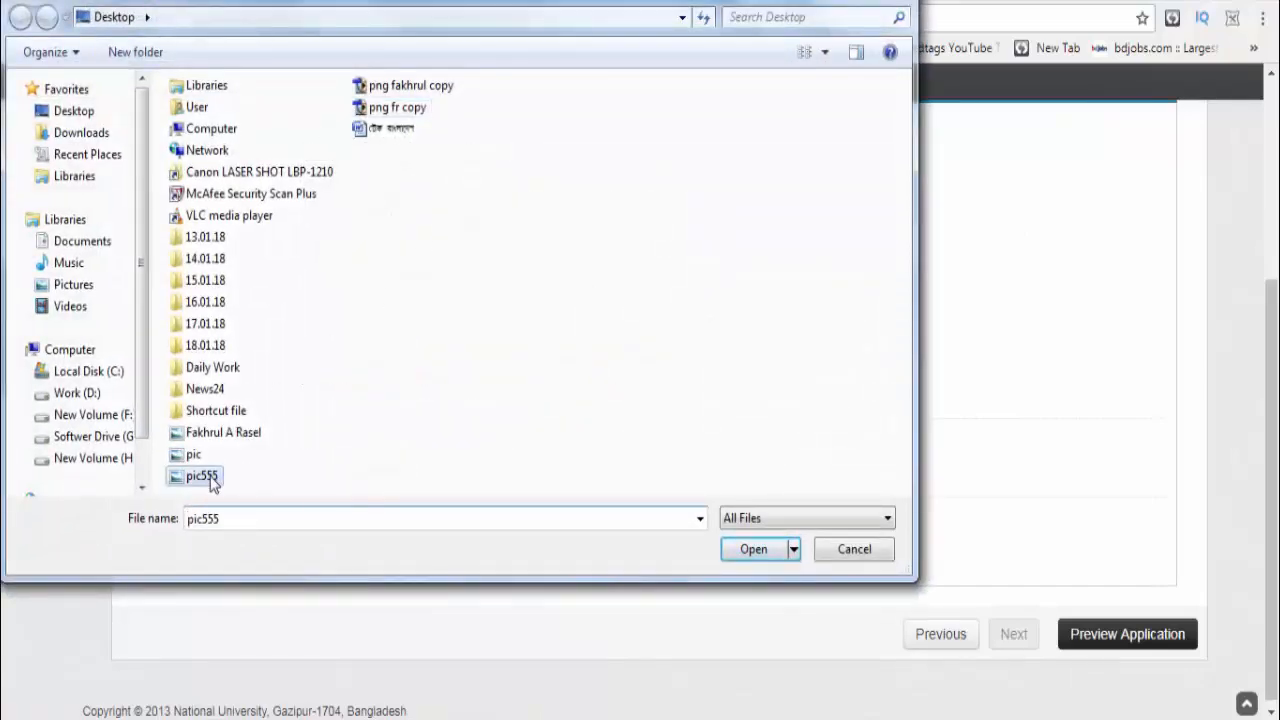
{"action": "left_click", "coordinate": [757, 551]}
{"action": "left_click", "coordinate": [384, 435]}
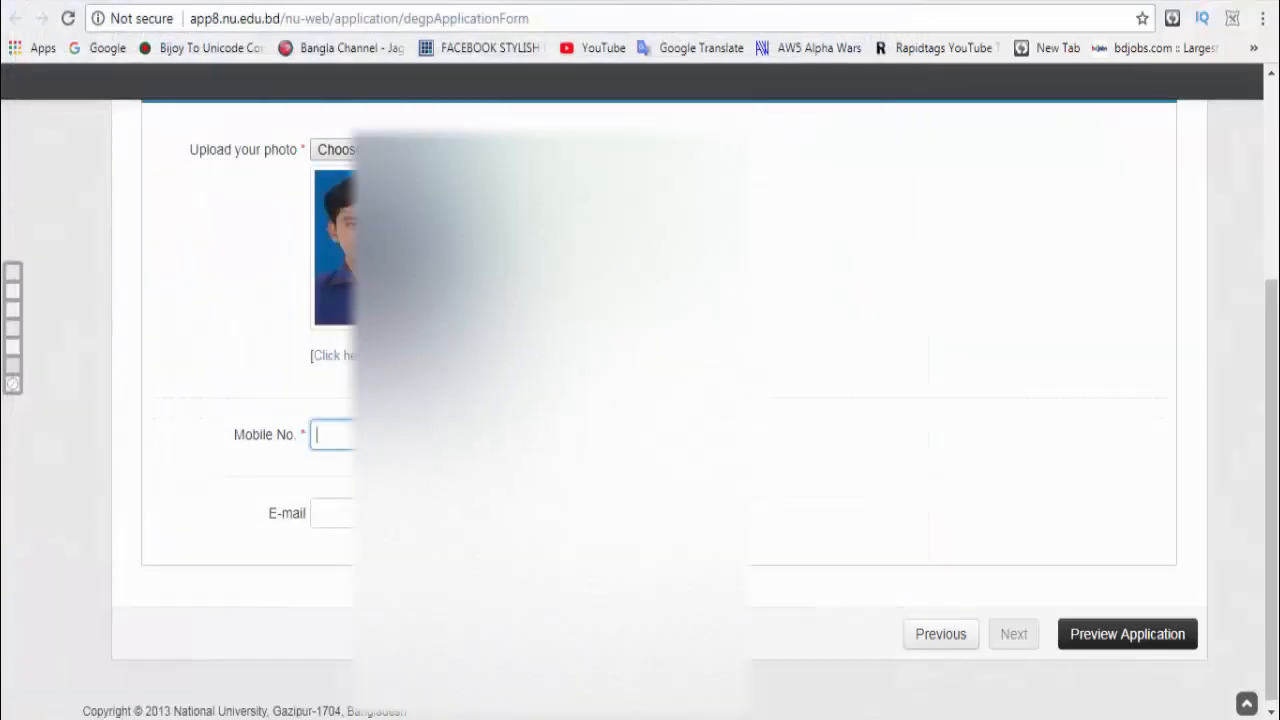
{"action": "type", "text": "01625"}
Step: Open the application preview and review the details in the modal
{"action": "left_click", "coordinate": [1080, 642]}
{"action": "left_click", "coordinate": [1143, 634]}
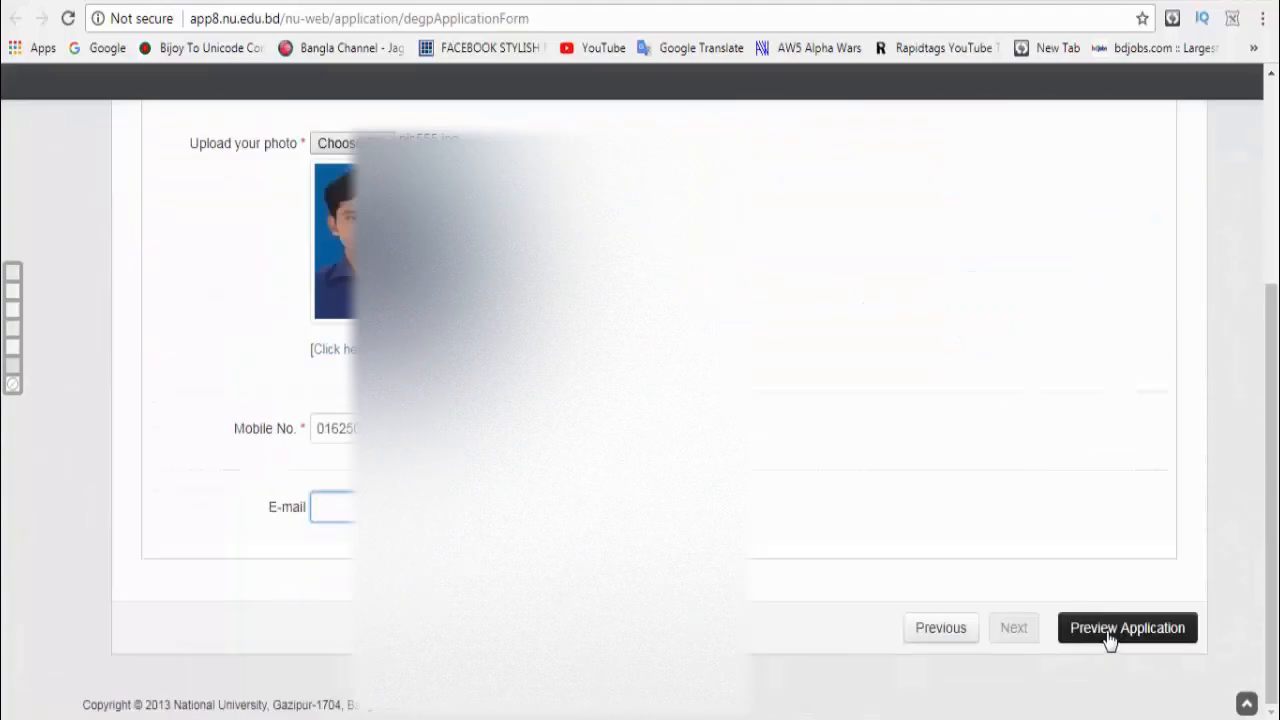
{"action": "left_click", "coordinate": [1108, 632]}
{"action": "scroll", "coordinate": [747, 524], "scroll_direction": "down", "scroll_amount": 4}
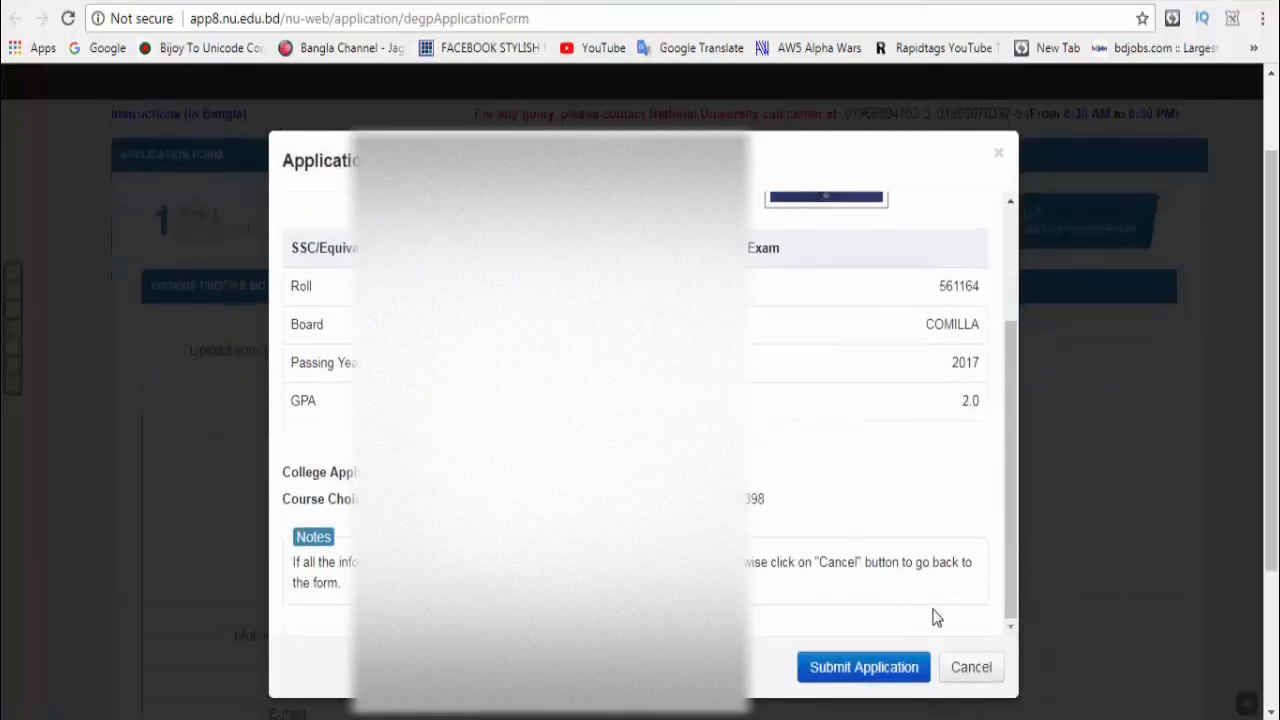
Step: Submit the application and download the application form PDF
{"action": "left_click", "coordinate": [858, 676]}
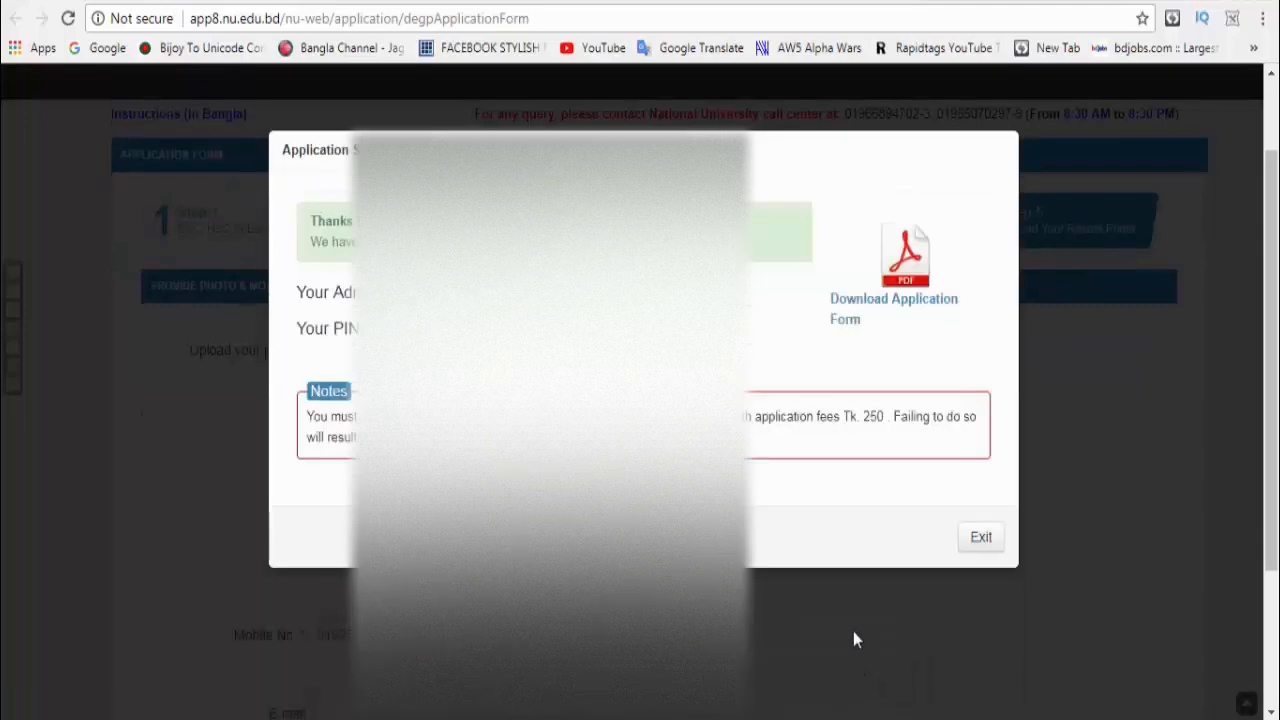
{"action": "left_click", "coordinate": [905, 280]}
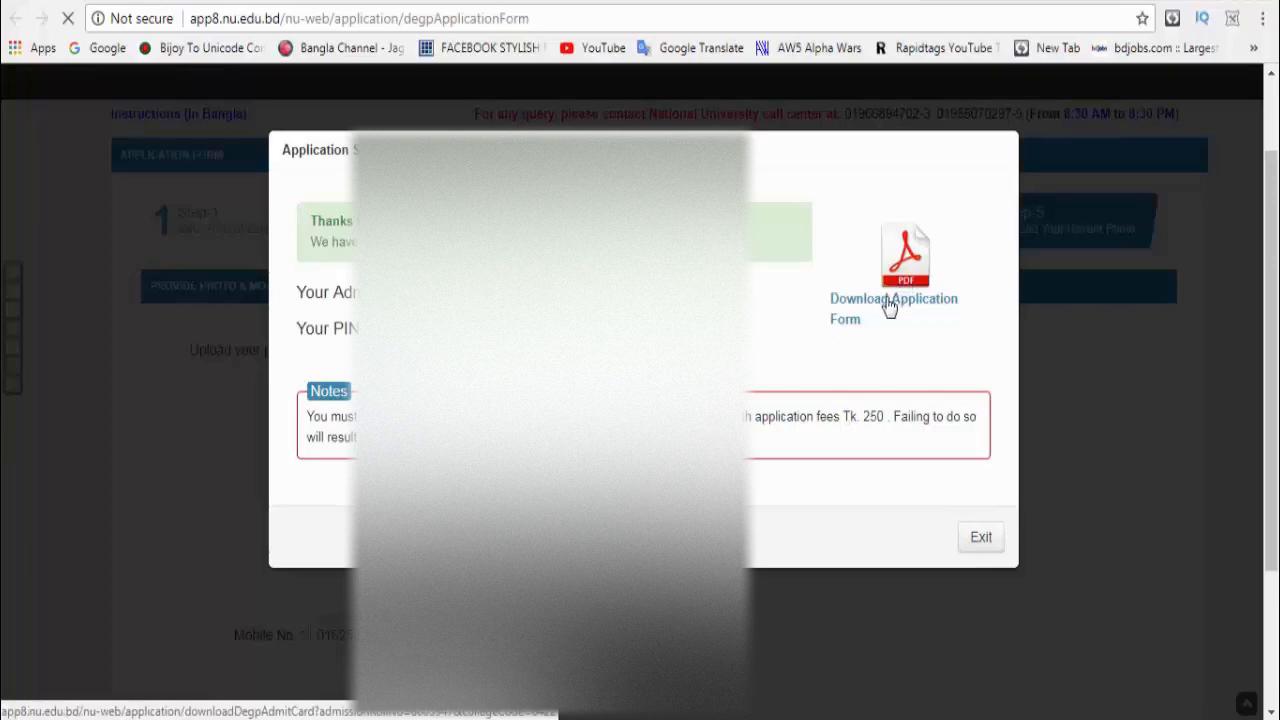
{"action": "left_click", "coordinate": [628, 422]}
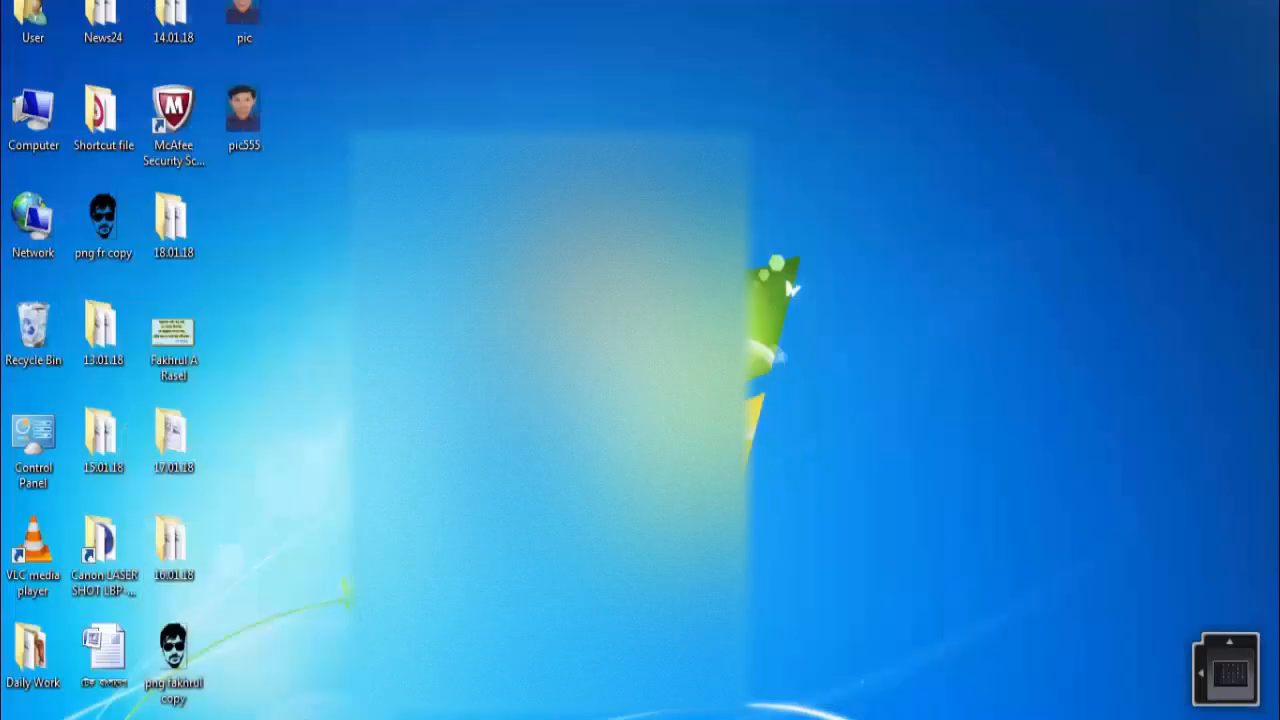
Step: Open the Degp_aApplicationForm PDF from Downloads in Acrobat Reader and scroll through it
{"action": "double_click", "coordinate": [30, 18]}
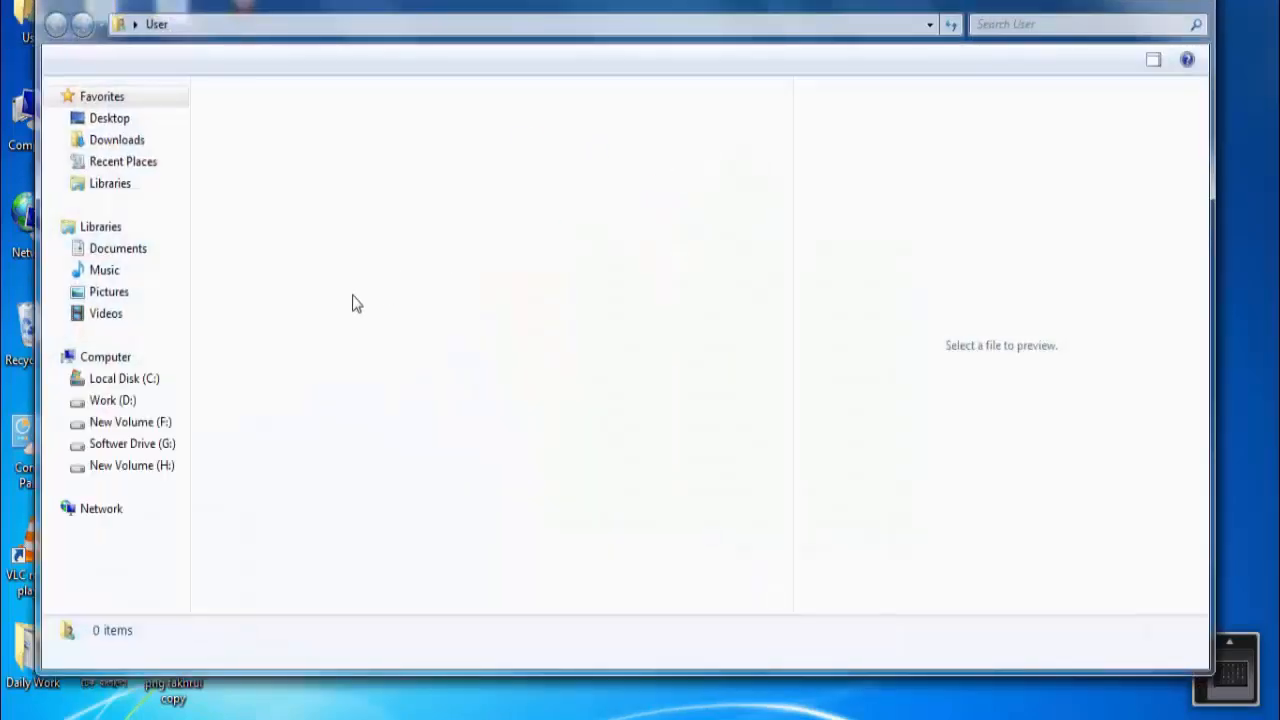
{"action": "left_click", "coordinate": [126, 140]}
{"action": "left_click", "coordinate": [330, 125]}
{"action": "double_click", "coordinate": [330, 125]}
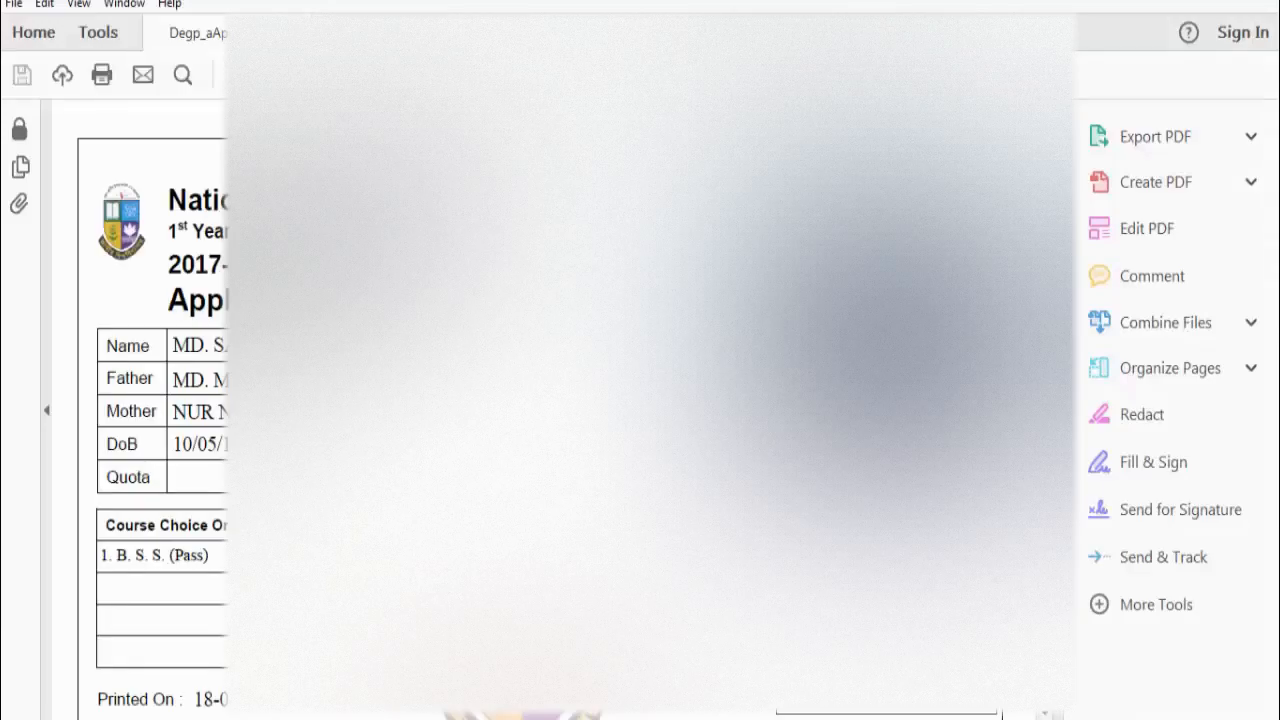
{"action": "scroll", "coordinate": [560, 410], "scroll_direction": "down", "scroll_amount": 3}
{"action": "scroll", "coordinate": [560, 410], "scroll_direction": "up", "scroll_amount": 2}
{"action": "scroll", "coordinate": [560, 410], "scroll_direction": "down", "scroll_amount": 5}
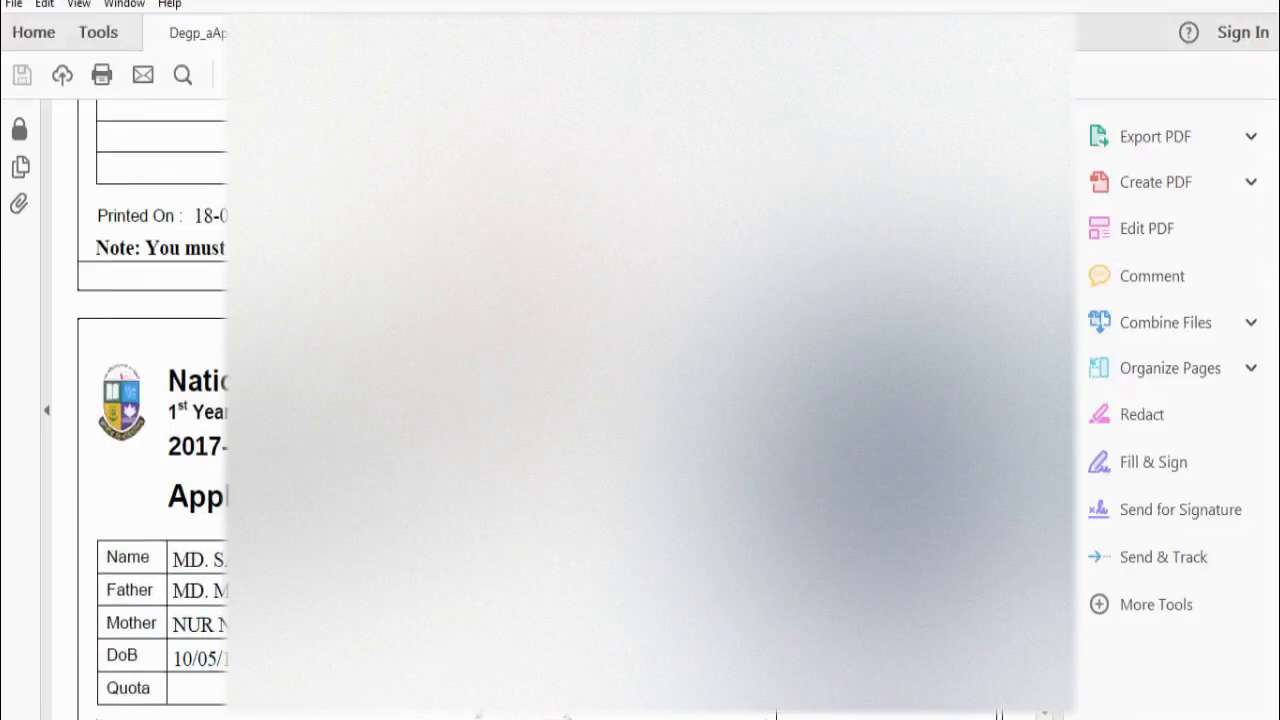
{"action": "scroll", "coordinate": [560, 410], "scroll_direction": "down", "scroll_amount": 3}
{"action": "scroll", "coordinate": [560, 410], "scroll_direction": "up", "scroll_amount": 1}
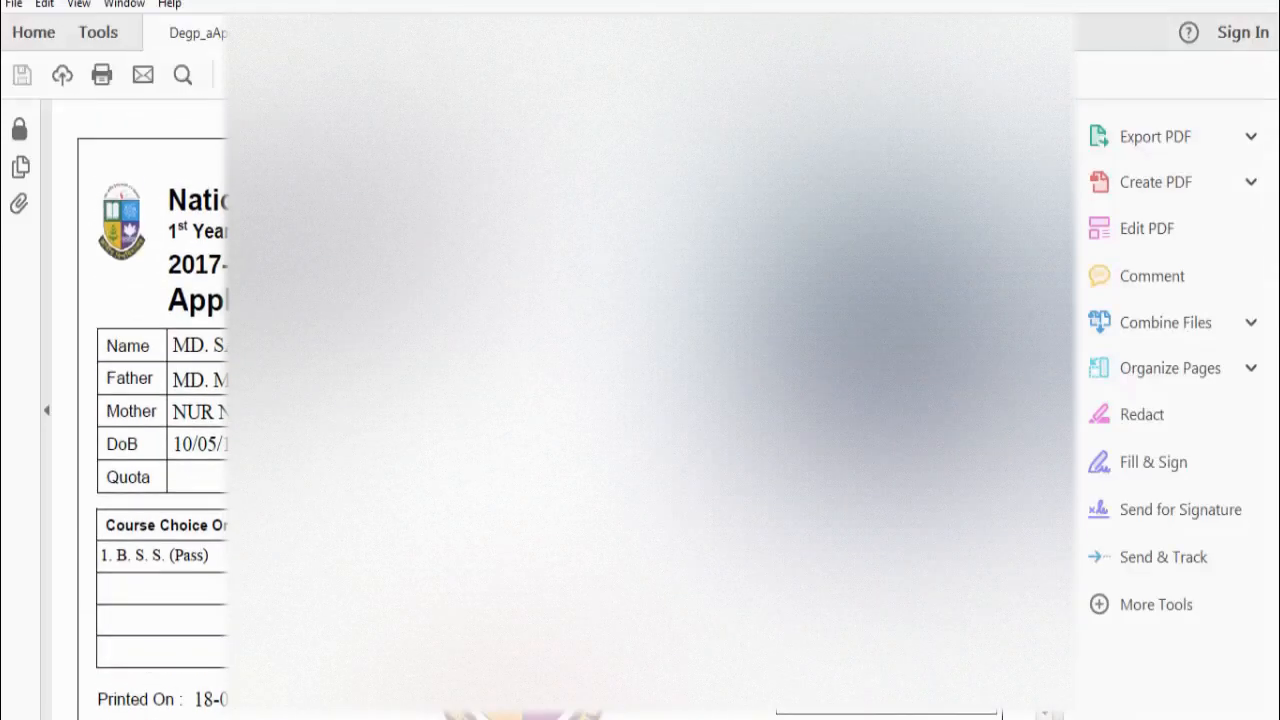